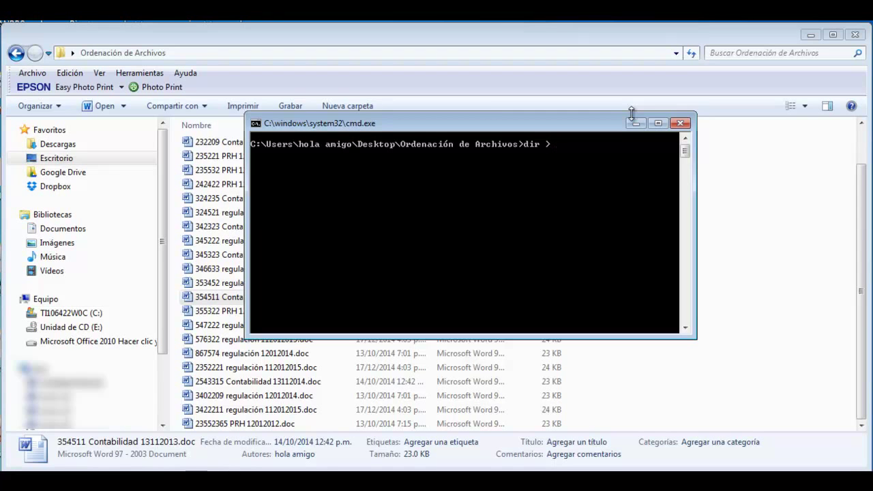
Run dir > registros.txt to write the folder listing to a file, then minimize the command window.
type(" registros.t")
type("xt")
key("Return")
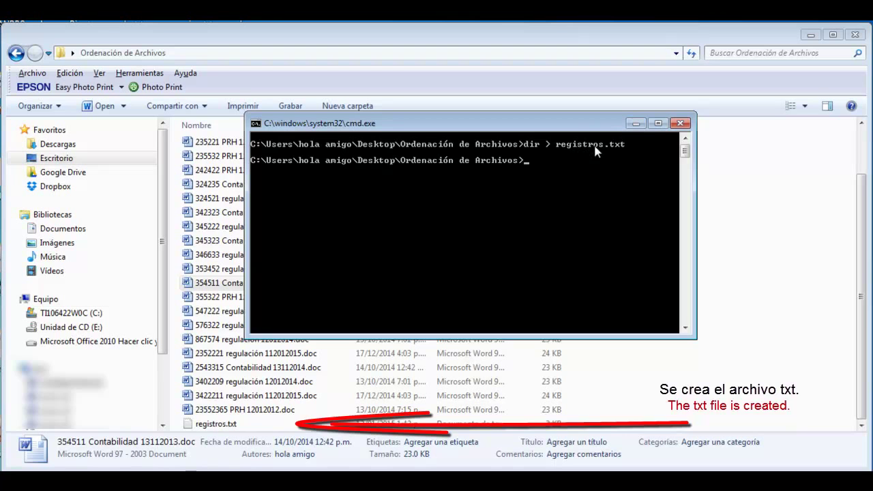
left_click(635, 122)
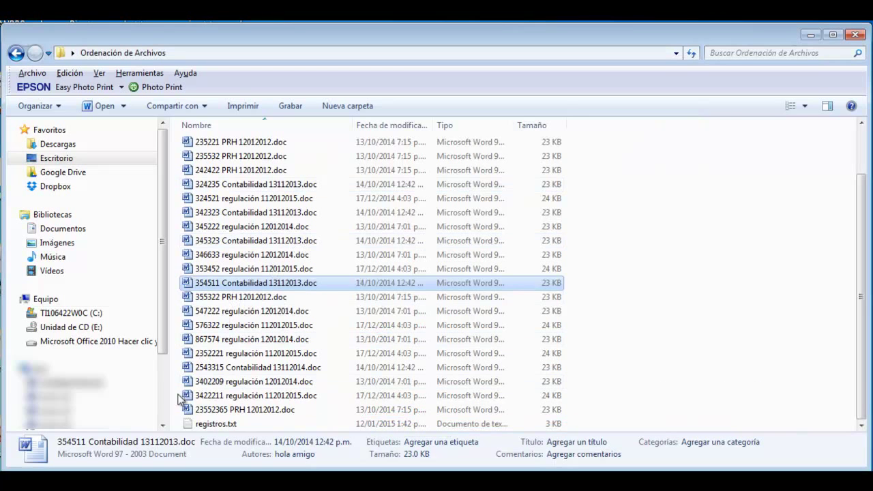
Open registros.txt in Notepad and move through the file listing.
left_click(210, 425)
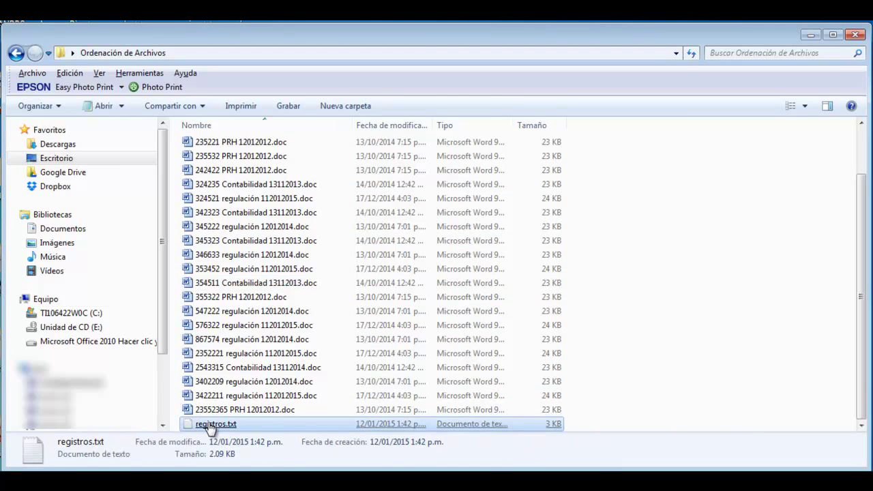
double_click(210, 425)
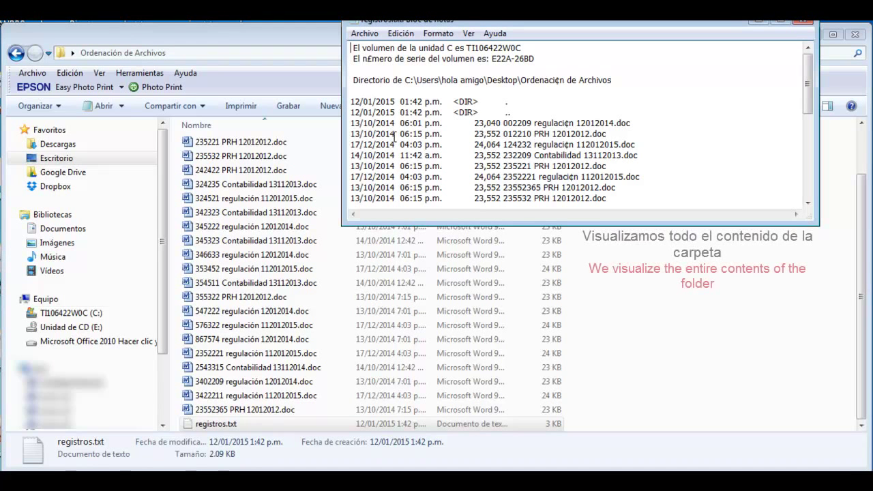
key("Down")
key("Down")
key("Down")
key("Down")
key("Down")
key("Down")
key("Up")
key("Up")
key("Up")
key("Up")
key("Up")
key("Up")
key("Up")
key("Up")
key("Up")
key("Down")
key("Down")
key("Down")
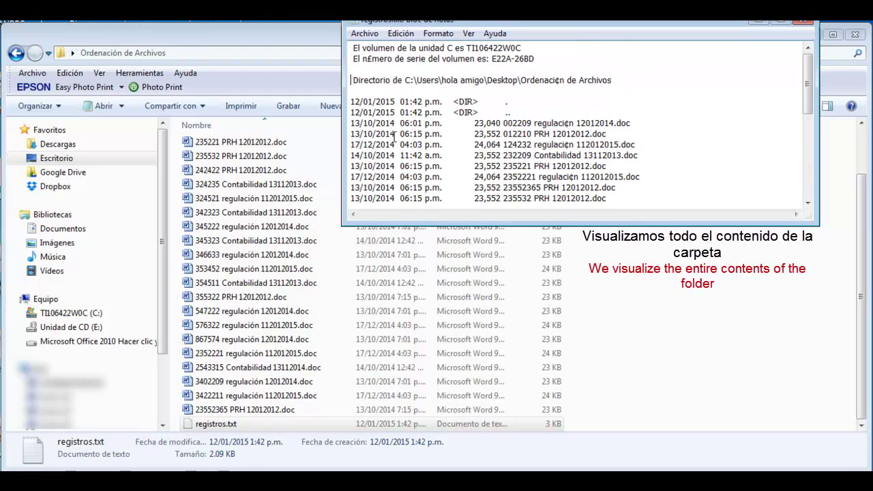
key("Down")
key("Down")
key("Down")
key("Right")
key("Right")
key("Right")
key("Down")
Append '(buscamos este archivo)' to the 002209 regulación 12012014.doc line.
key("Right")
key("Right")
key("Right")
key("Right")
key("Right")
key("Right")
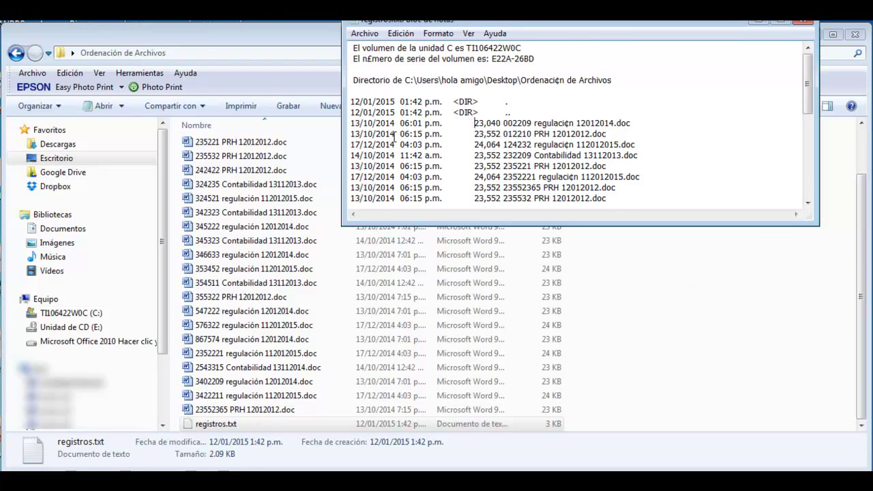
key("shift+Right")
key("shift+Right")
key("shift+Right")
key("shift+Right")
key("shift+Right")
key("Down")
key("Down")
key("Down")
key("Up")
key("Up")
key("Up")
key("shift+Right")
key("shift+Right")
key("shift+Right")
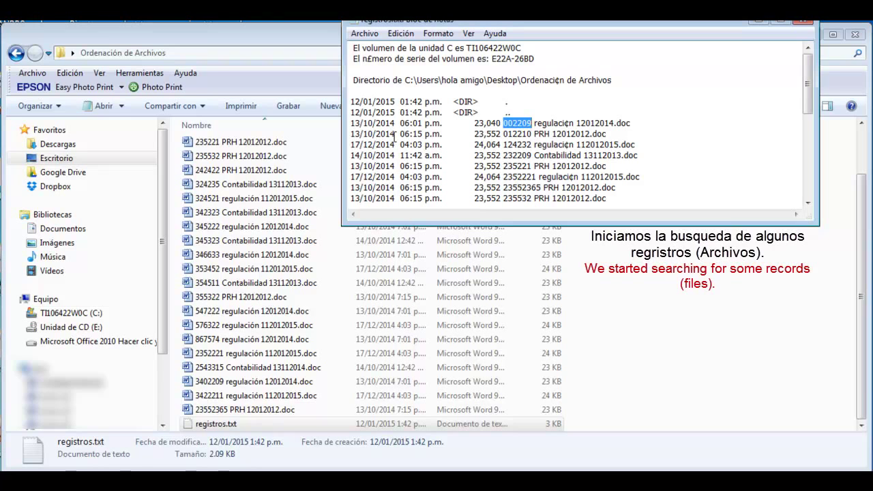
key("End")
type("buscamos este archivo")
key("ctrl+Left")
key("ctrl+Left")
key("ctrl+Right")
key("shift+Right")
key("shift+Right")
key("shift+Right")
key("Right")
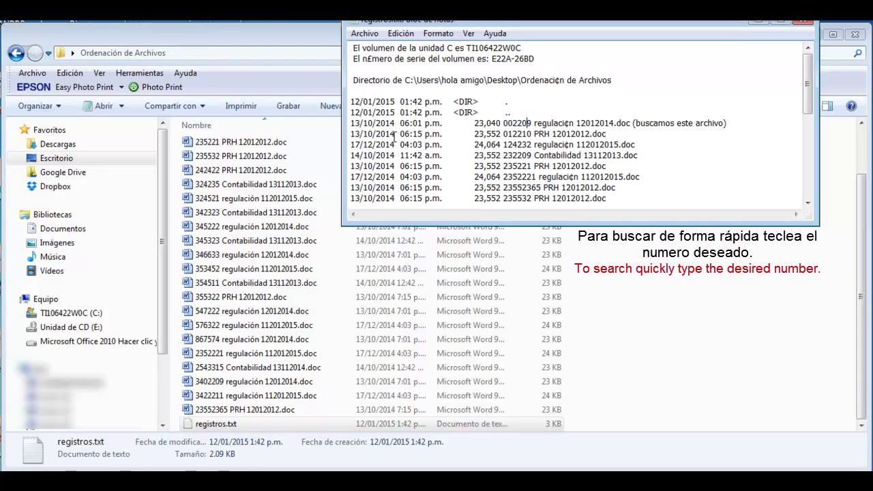
key("ctrl+shift+Left")
Locate file 002209 in Explorer, then start the note '(Ahora este...' on the 324521 line.
key("alt+Tab")
type("2002209")
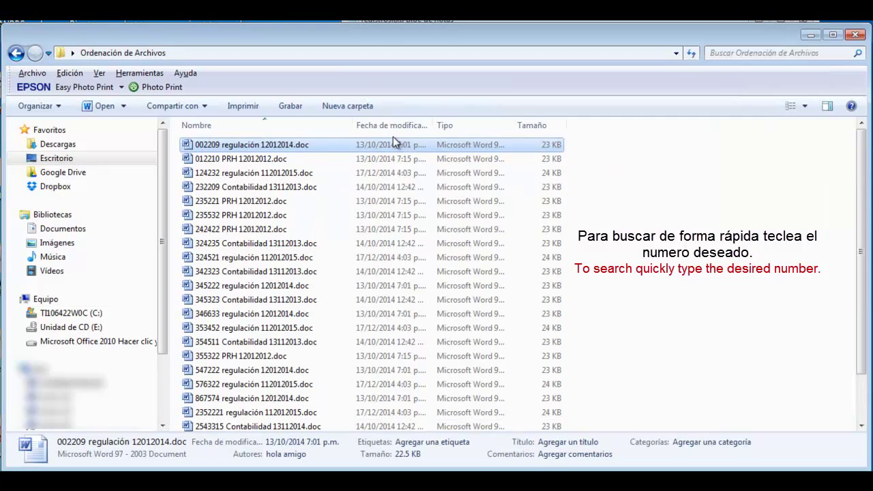
key("alt+Tab")
key("Down")
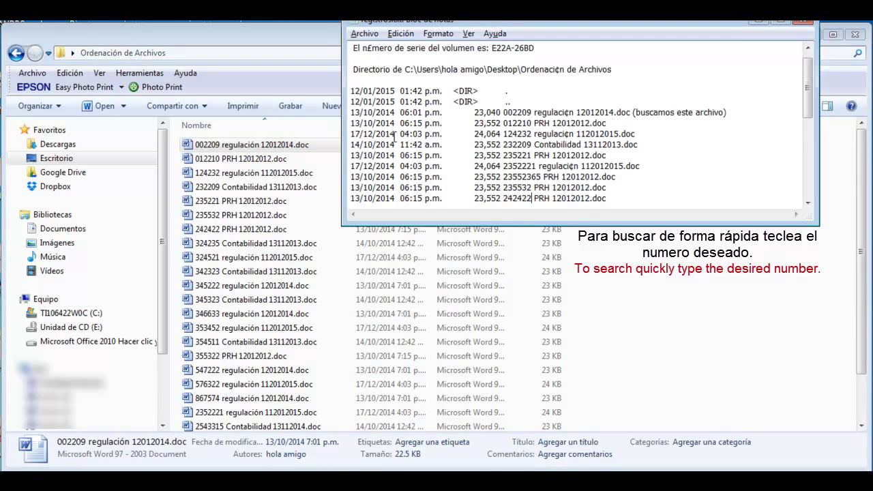
key("Down")
key("Down")
key("Down")
key("ctrl+shift+Left")
key("End")
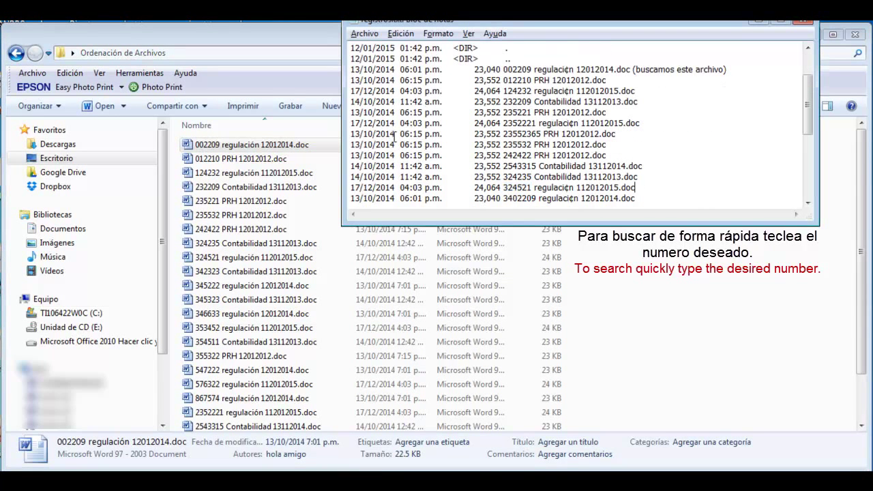
type("(Ahora elste...")
key("Left")
key("Left")
key("Left")
key("Left")
key("Left")
key("Left")
Find file 324521 in Explorer and complete its note as '(Ahora este... listo)'.
key("alt+Tab")
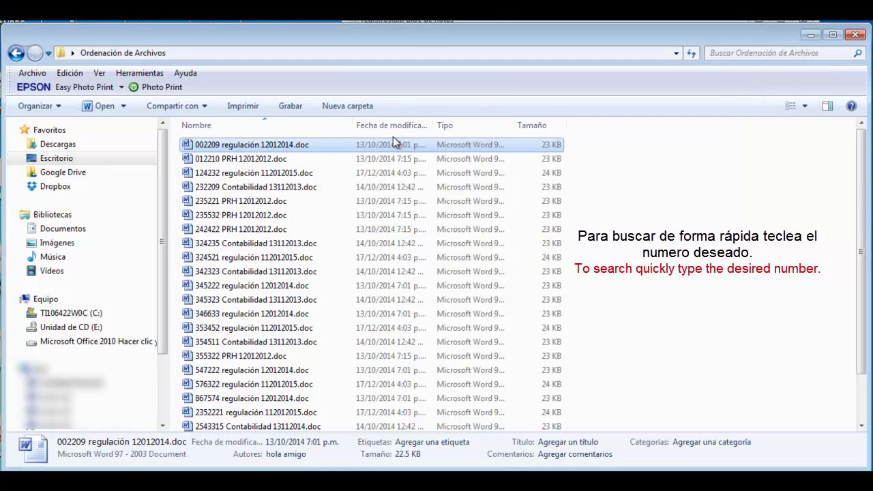
type("324")
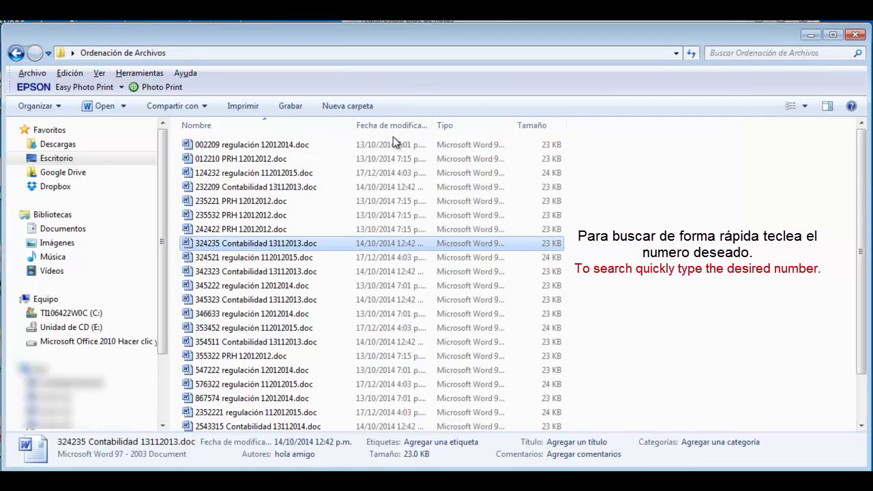
type("5")
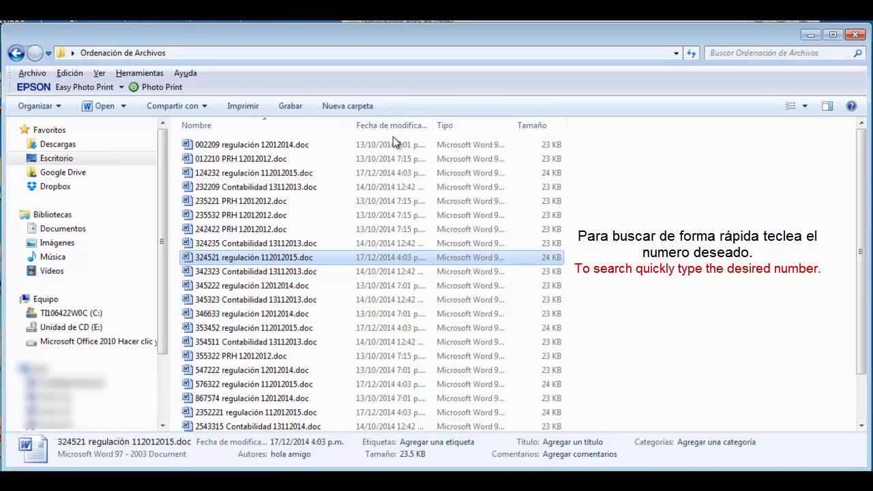
key("alt+Tab")
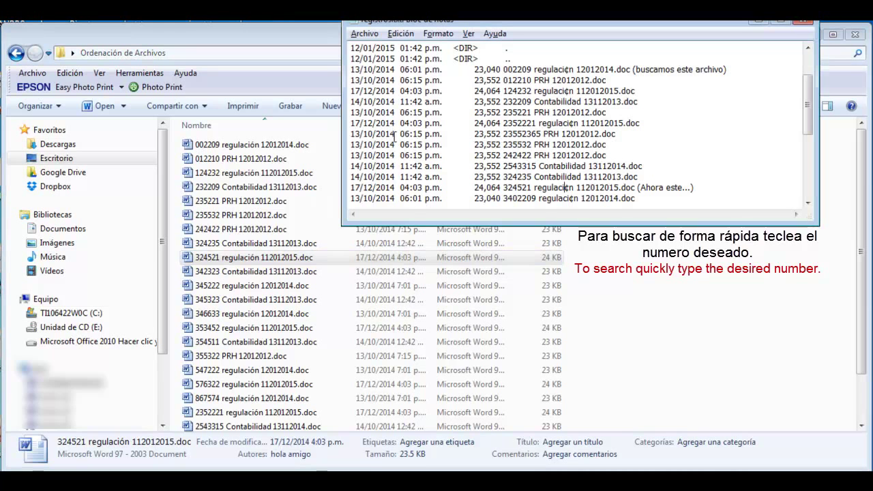
type("listo")
key("Down")
key("Down")
key("Down")
key("Down")
key("Down")
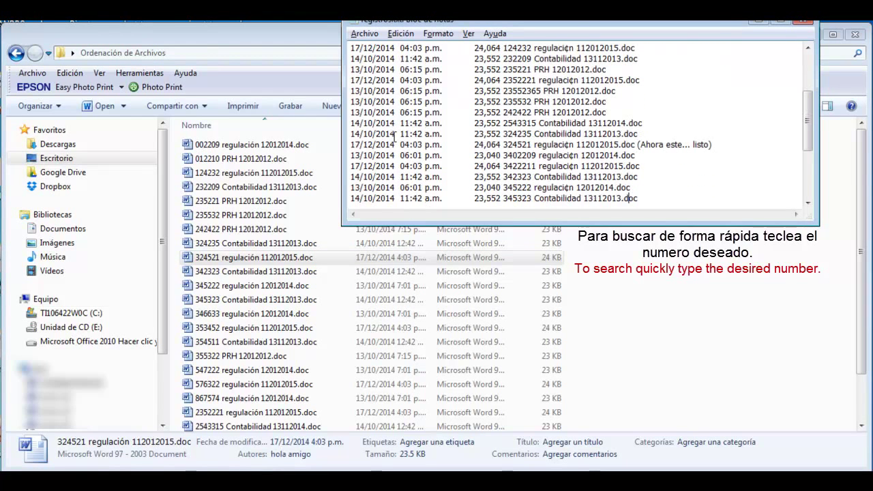
key("Left")
key("Left")
key("Left")
Find 345323 in Explorer and note '(y este... tambien esta)' on its Contabilidad 13112013.doc line.
type("y est")
type("e")
key("alt+Tab")
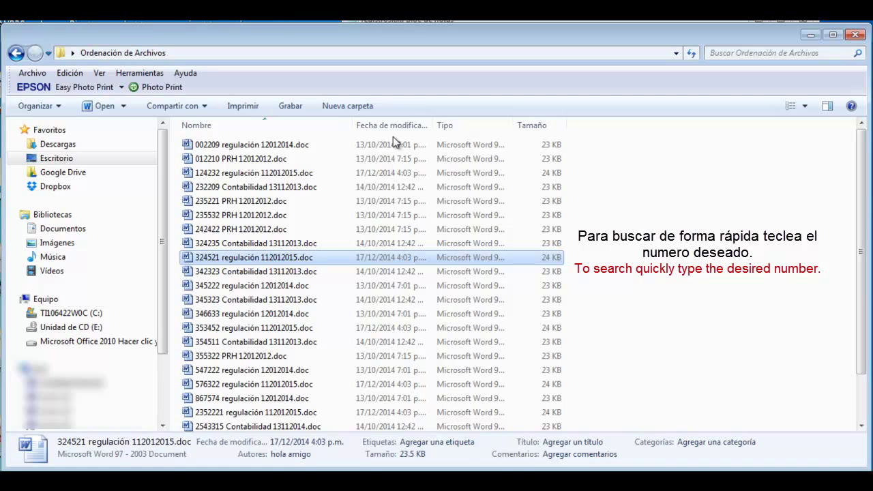
type("345")
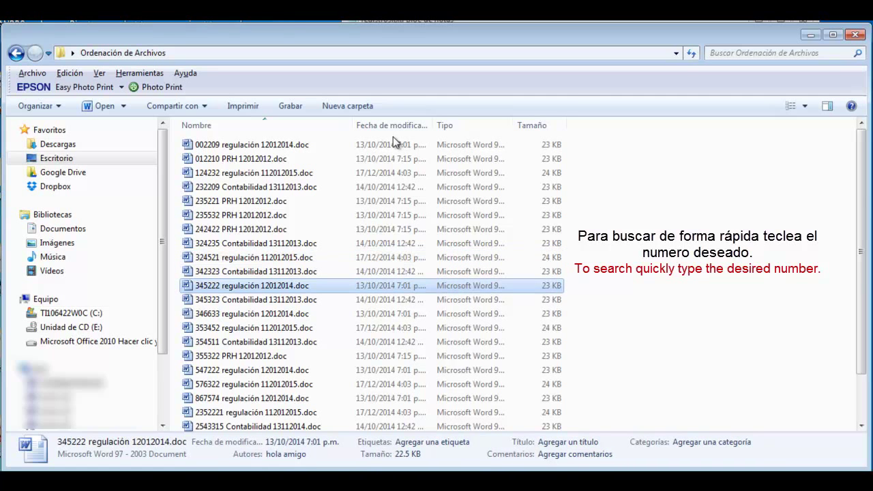
type("3")
key("alt+Tab")
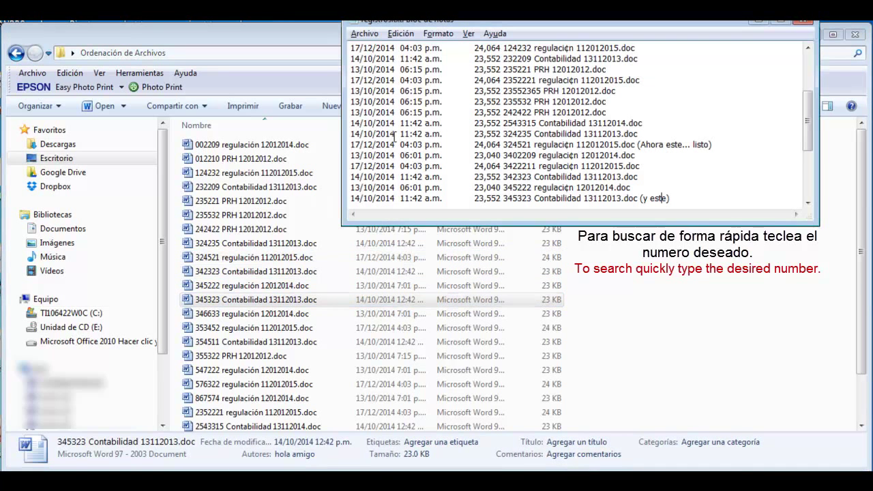
key("End")
type("... tamb8en")
key("BackSpace")
key("BackSpace")
key("BackSpace")
type("ii")
key("BackSpace")
type("en esta")
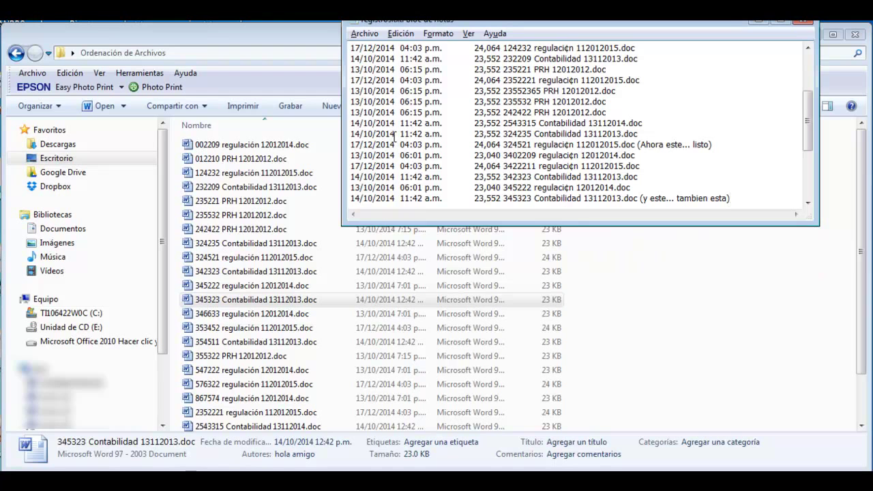
key("alt+Tab")
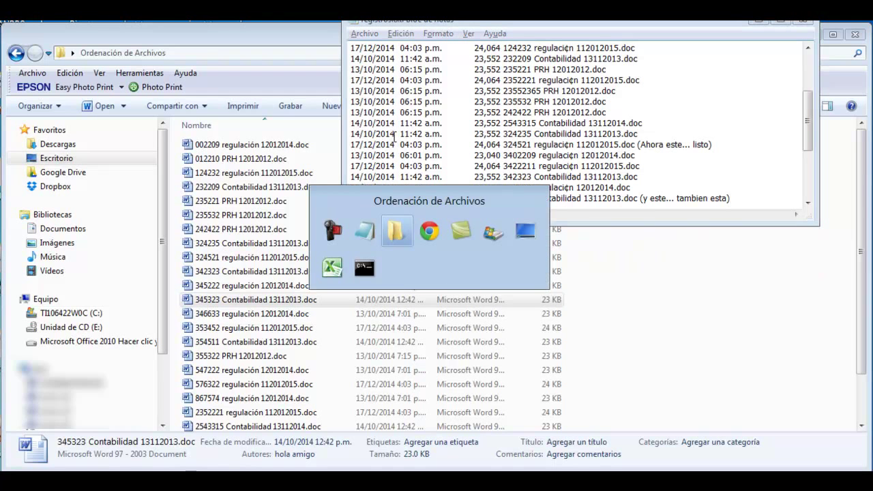
key("alt+shift+Tab")
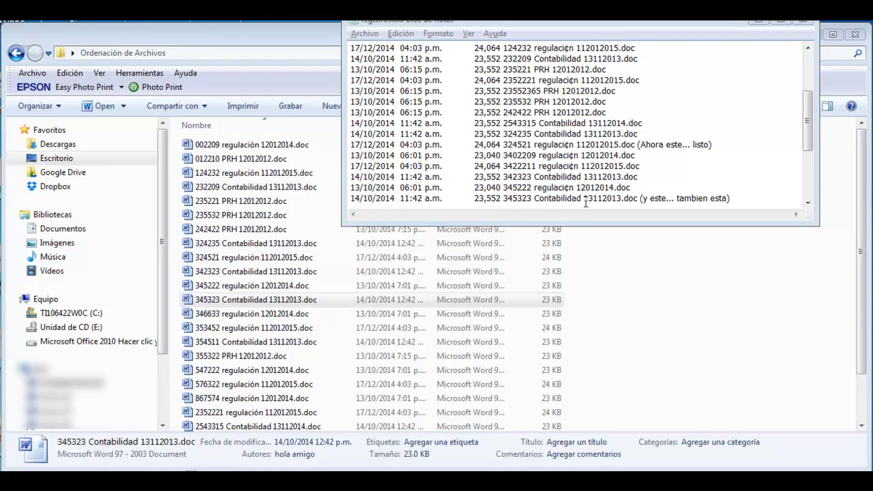
Copy all of registros.txt and paste it into Sheet1 via Text Import Wizard, splitting on spaces and tabs.
key("ctrl+Home")
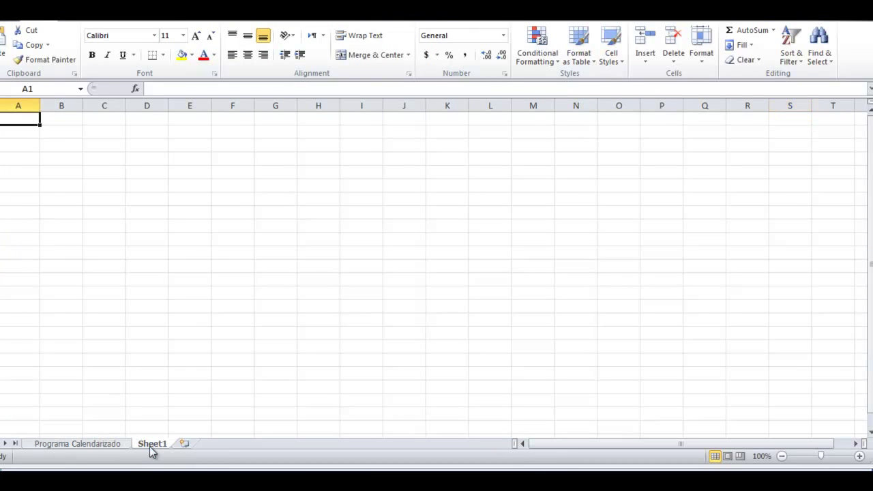
key("alt+Tab")
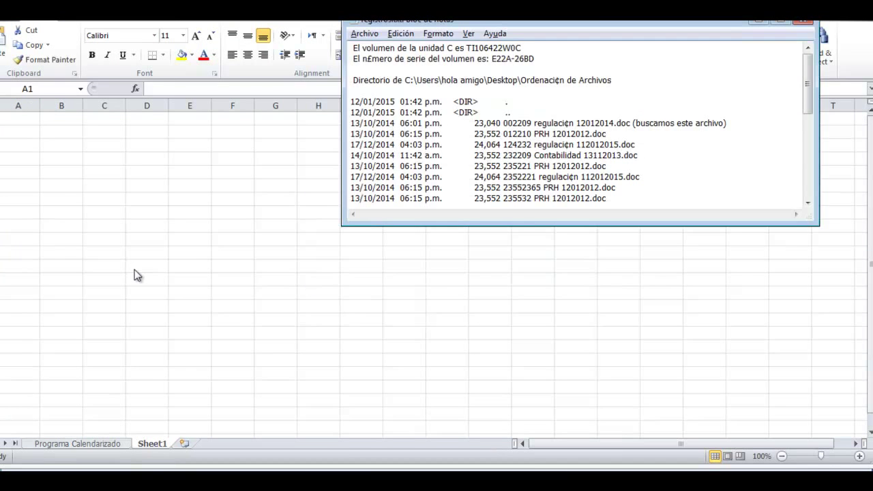
key("ctrl+a")
key("alt+Tab")
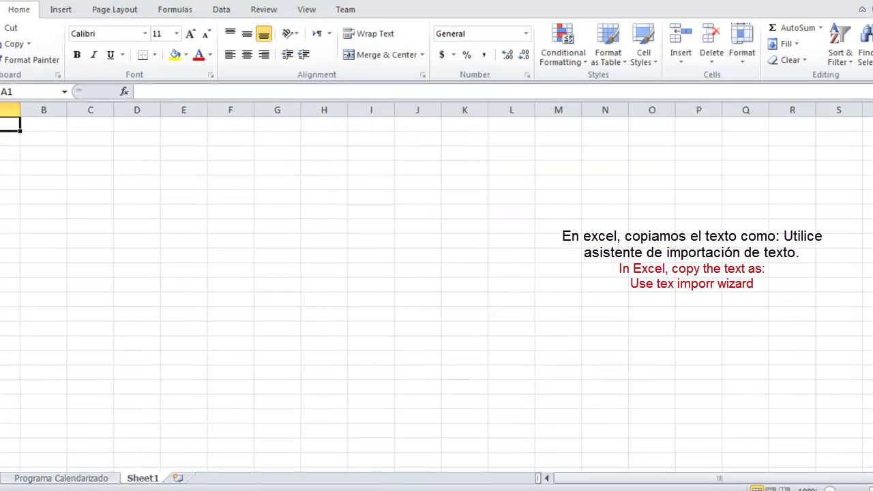
left_click(4, 114)
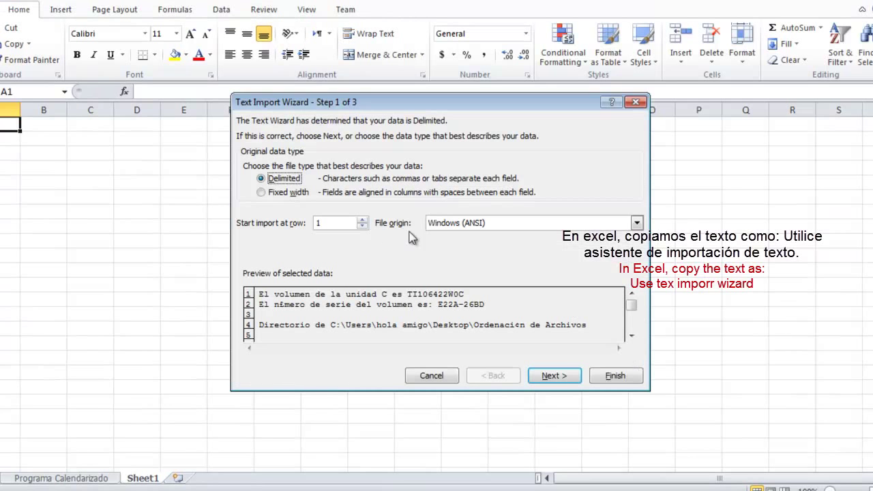
left_click(563, 374)
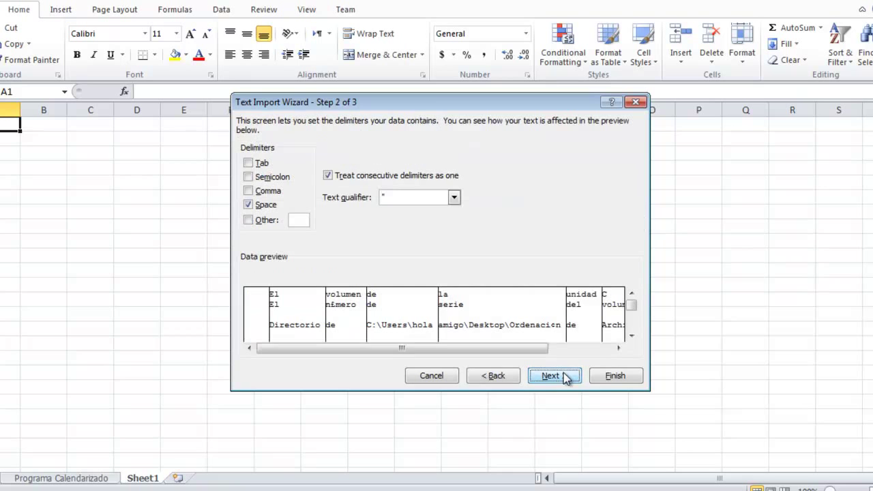
left_click(249, 163)
left_click(544, 375)
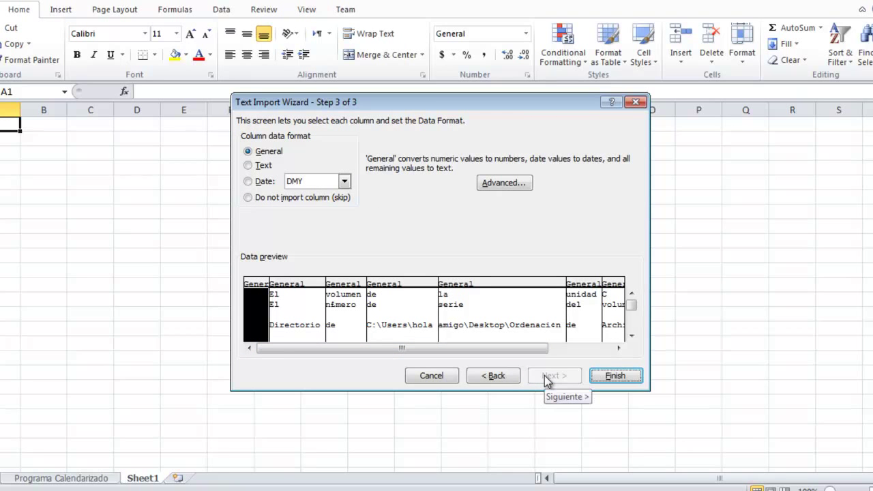
left_click(615, 379)
Delete the header lines and the date, time and size cells, shifting the data left.
left_click(128, 211)
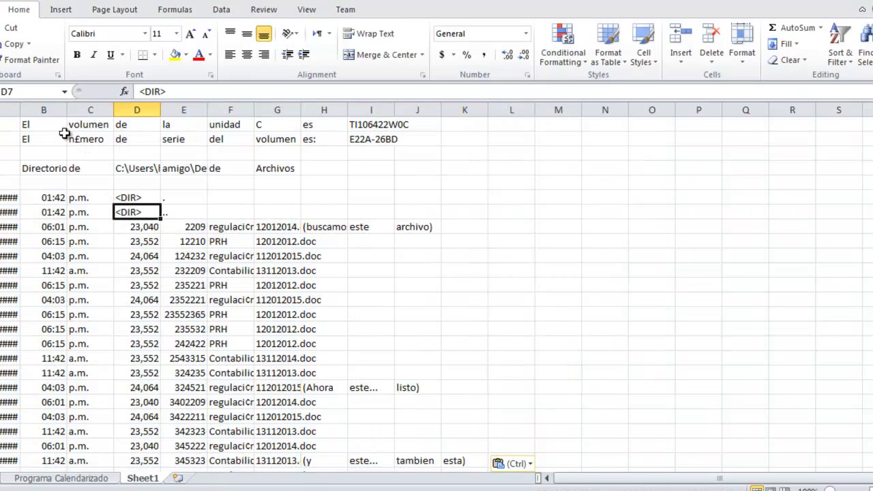
left_click_drag(19, 112, 866, 212)
left_click(3, 124)
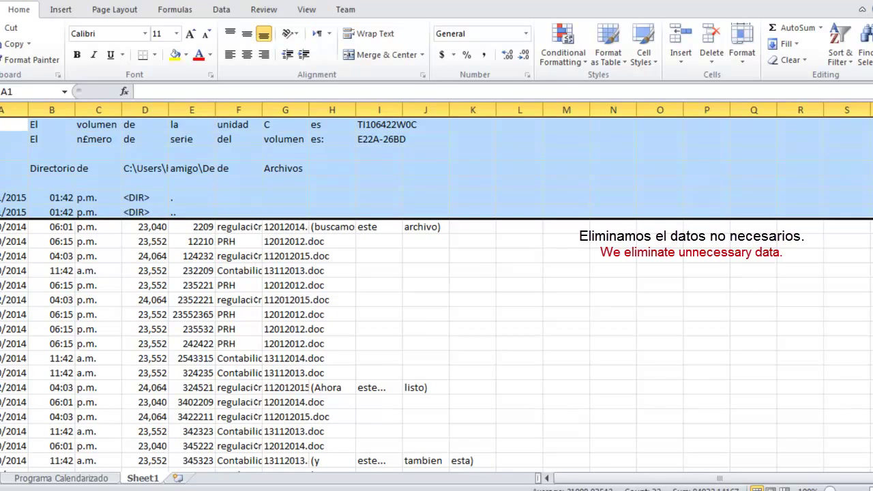
key("ctrl+minus")
mouse_move(13, 124)
left_mouse_down()
mouse_move(444, 124)
mouse_move(14, 125)
mouse_move(191, 124)
mouse_move(144, 124)
mouse_move(144, 461)
left_mouse_up()
key("ctrl+minus")
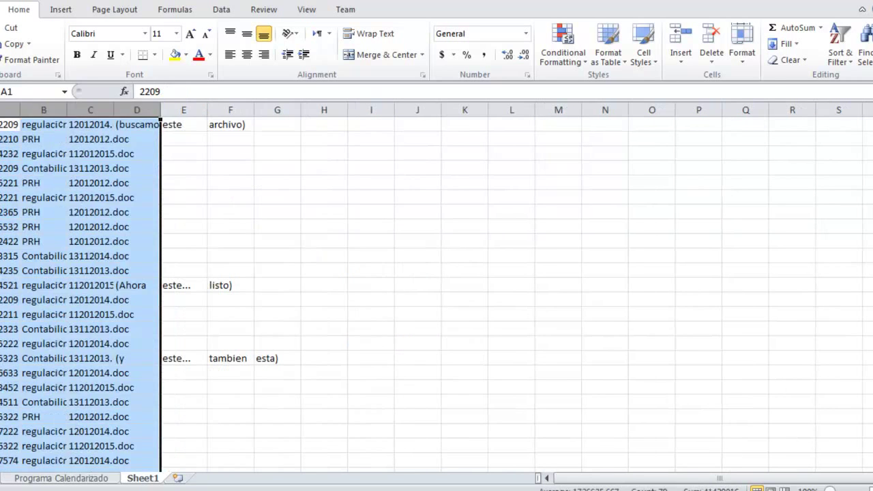
left_click(10, 125)
Autofit columns B and C and delete the leftover comment columns D through F.
left_click(90, 124)
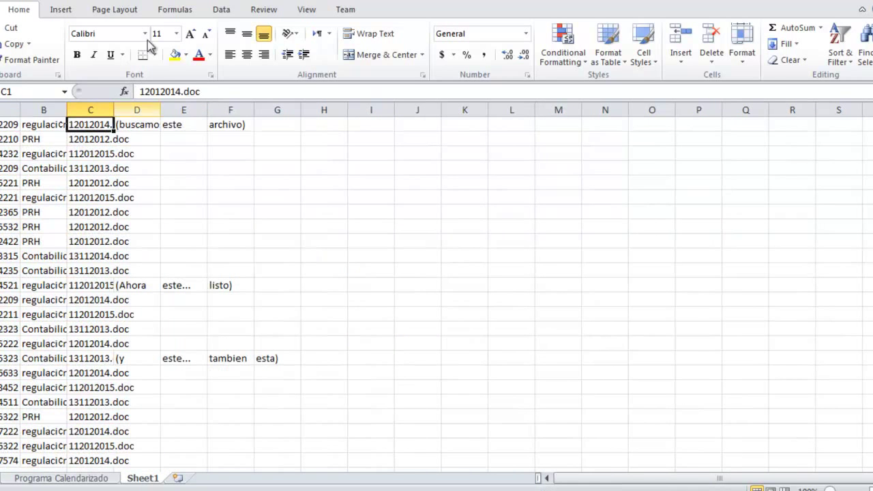
double_click(67, 110)
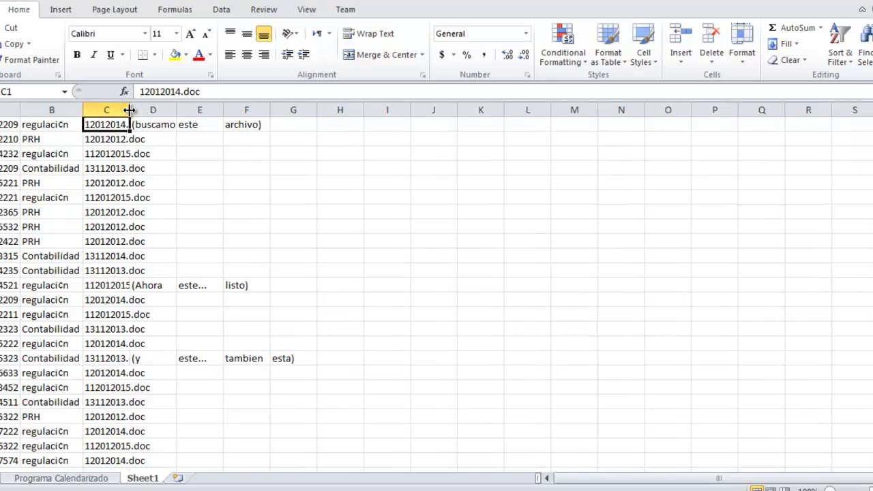
double_click(130, 109)
left_click(176, 110)
key("ctrl+shift+Right")
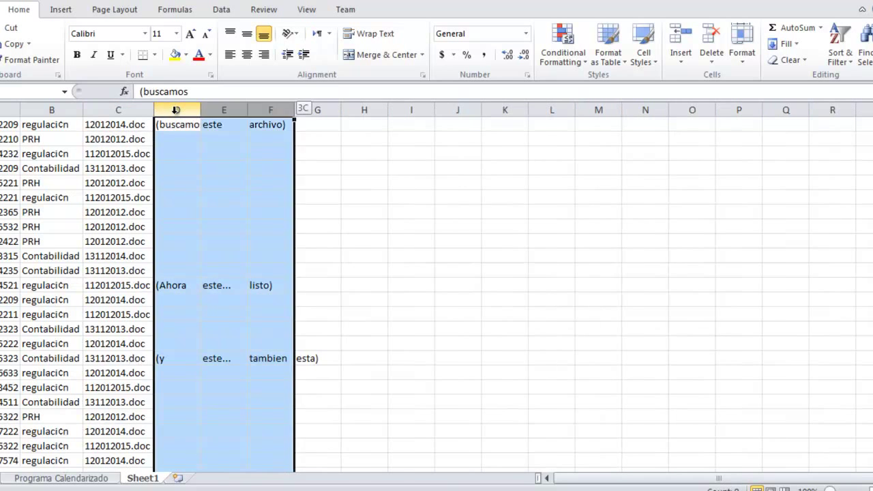
key("ctrl+shift+Right")
key("ctrl+minus")
key("ctrl+Home")
key("shift+space")
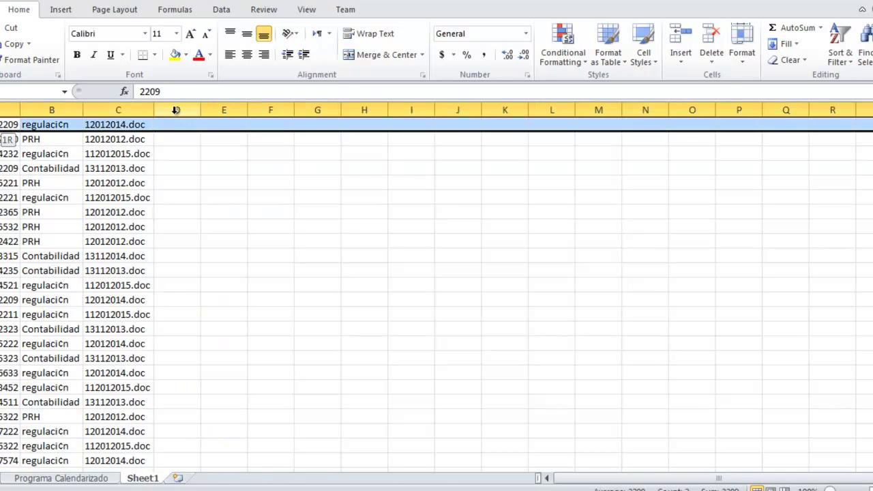
Insert a top row with headers Folio, Depto and Fecha in A1:C1.
key("ctrl+plus")
type("Folio")
key("Return")
key("Up")
key("Right")
type("Depto")
key("Return")
key("Up")
key("Right")
type("Fecha")
key("Return")
Make the Fecha column bold.
key("Left")
key("Left")
key("Up")
key("Right")
key("Right")
key("Right")
key("Left")
key("ctrl+shift+Down")
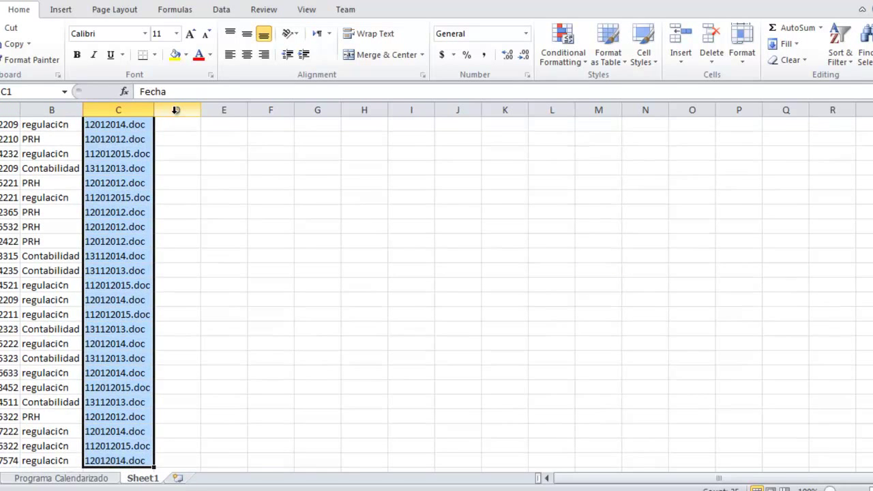
scroll(175, 110, "up", 1)
scroll(174, 114, "up", 1)
key("ctrl+b")
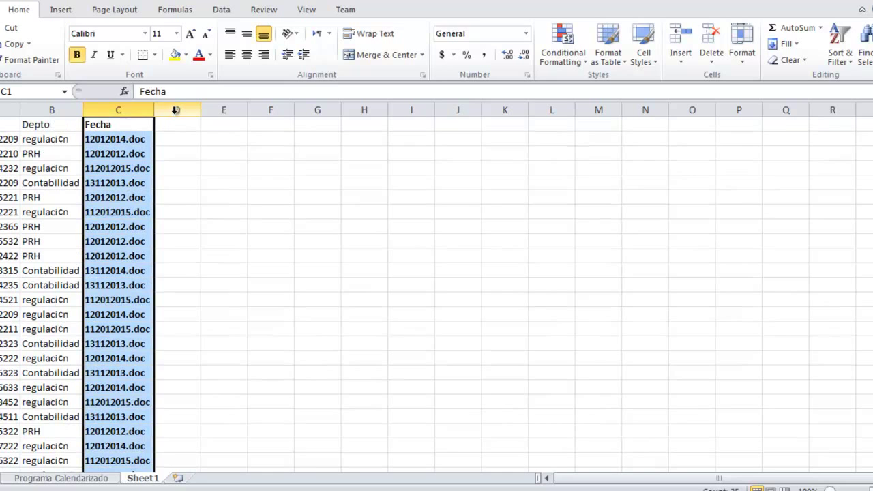
Replace '.doc' with nothing throughout the Fecha column, making 24 replacements.
left_click(221, 9)
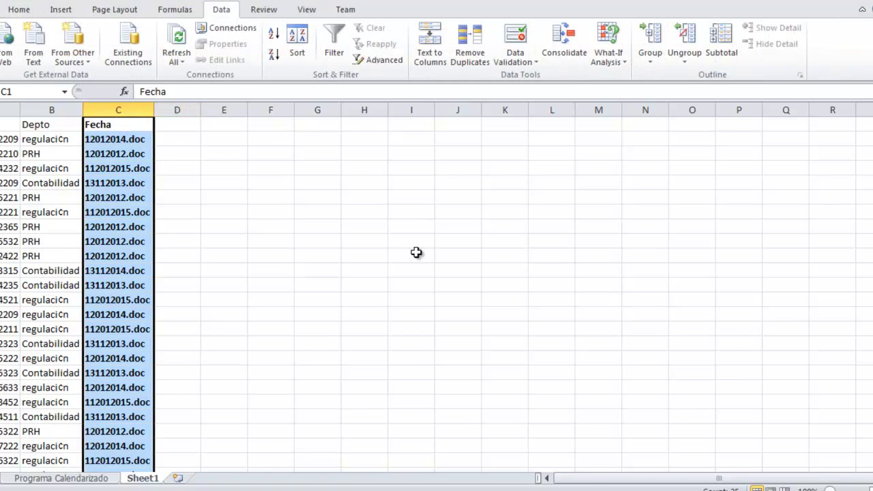
key("ctrl+f")
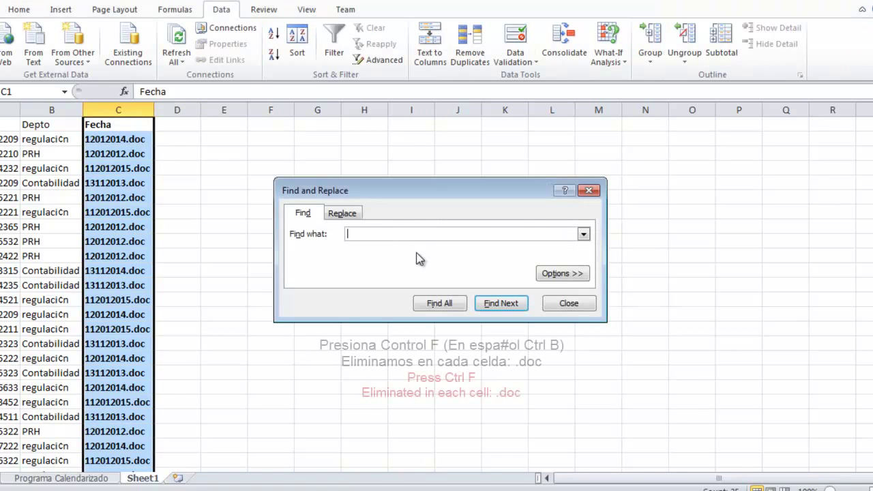
left_click(342, 213)
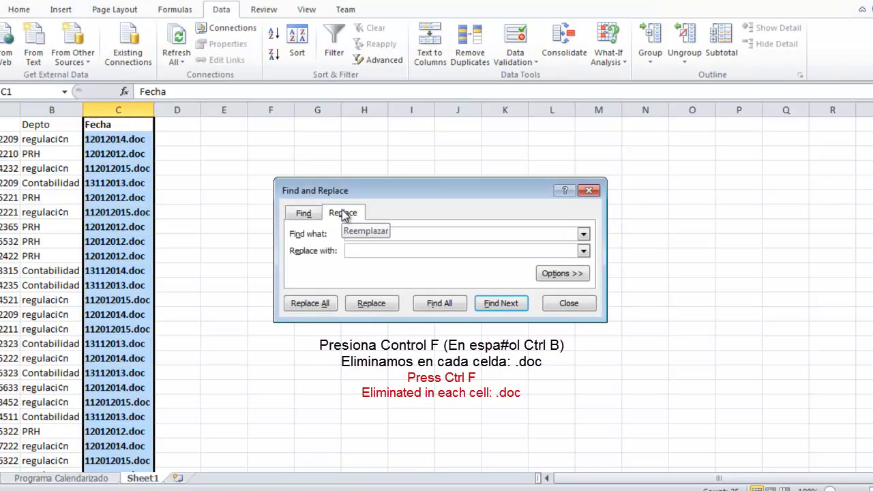
left_click(423, 237)
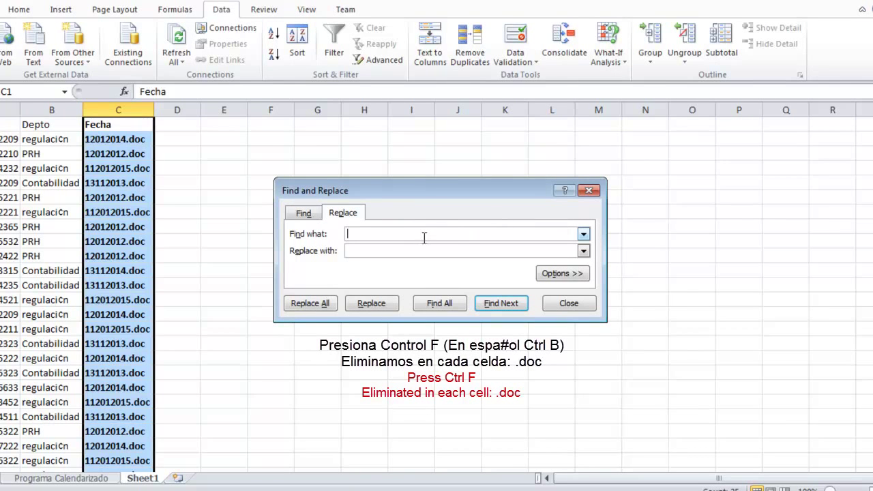
type(".doc")
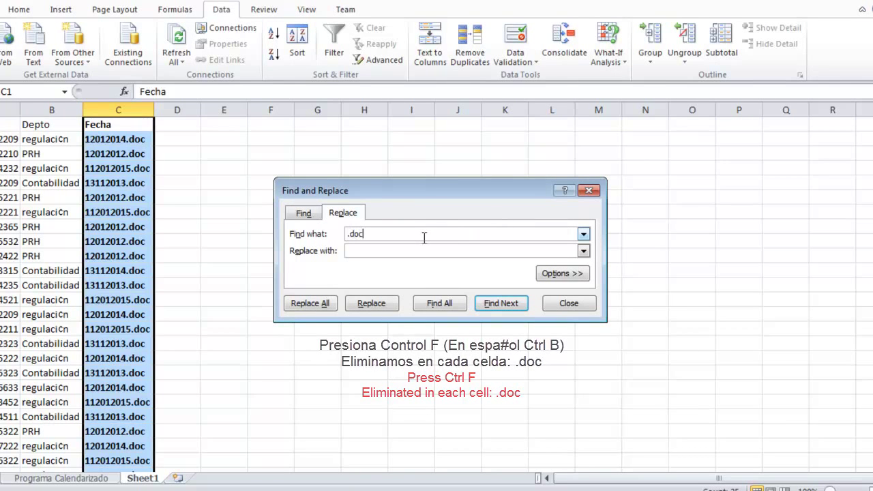
left_click(417, 252)
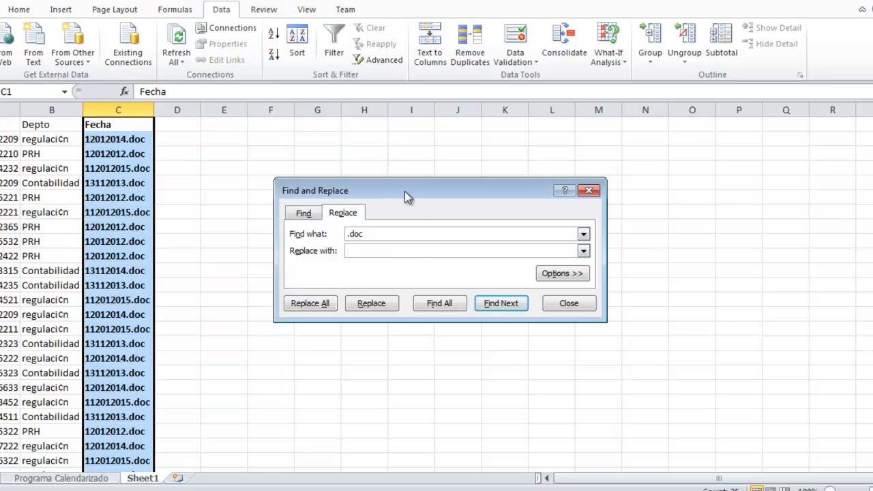
left_click_drag(404, 191, 302, 169)
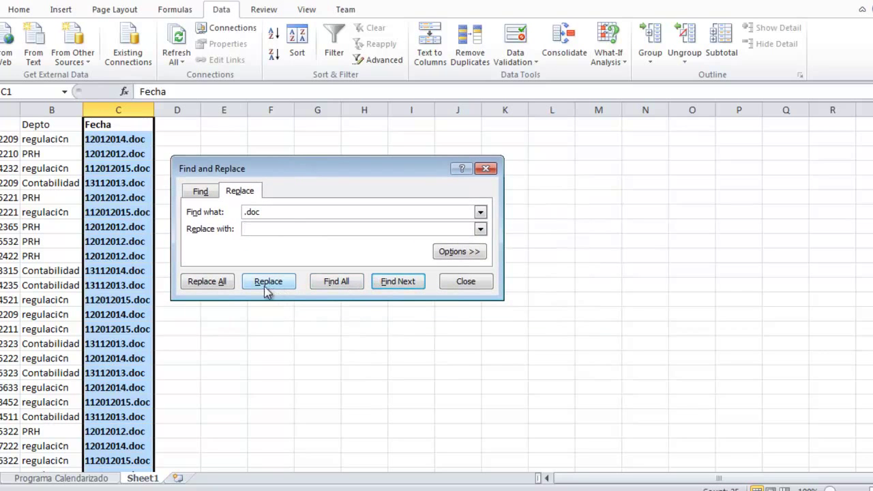
left_click(231, 283)
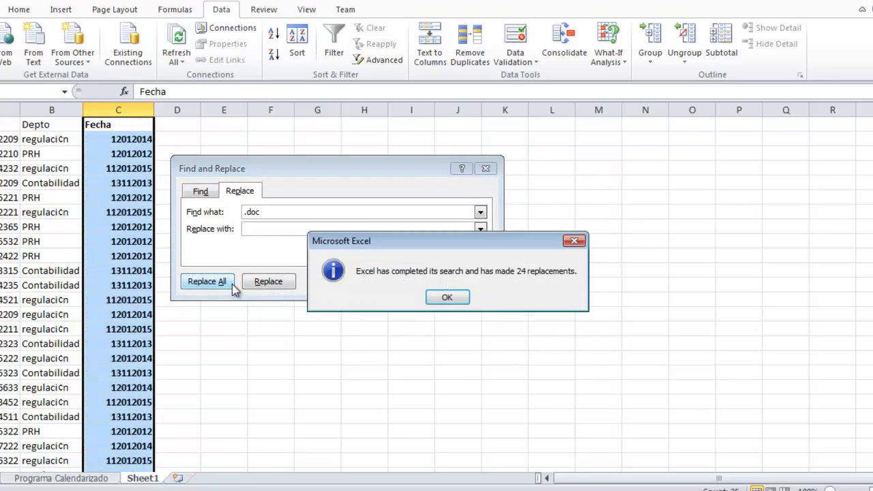
left_click(447, 298)
left_click(466, 283)
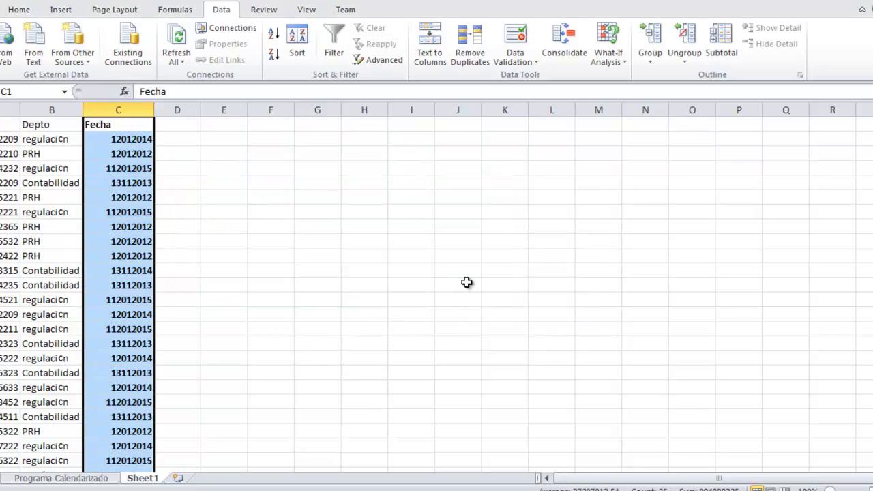
left_click(157, 192)
Delete the leftover rows below the data table.
left_click(119, 166)
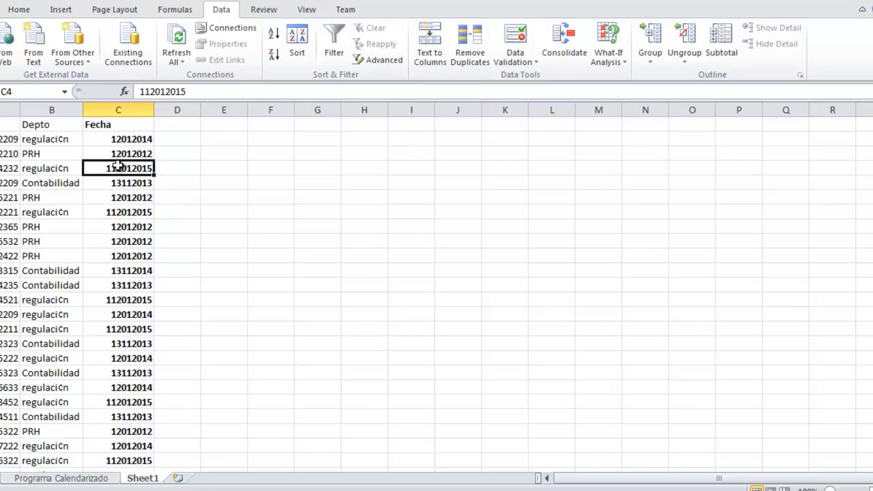
key("Down")
key("Down")
key("Down")
key("Down")
key("Down")
key("Down")
key("Down")
key("Down")
key("Down")
key("Up")
key("Up")
key("Up")
key("Down")
key("Left")
key("Left")
key("shift+Down")
key("shift+Down")
key("shift+space")
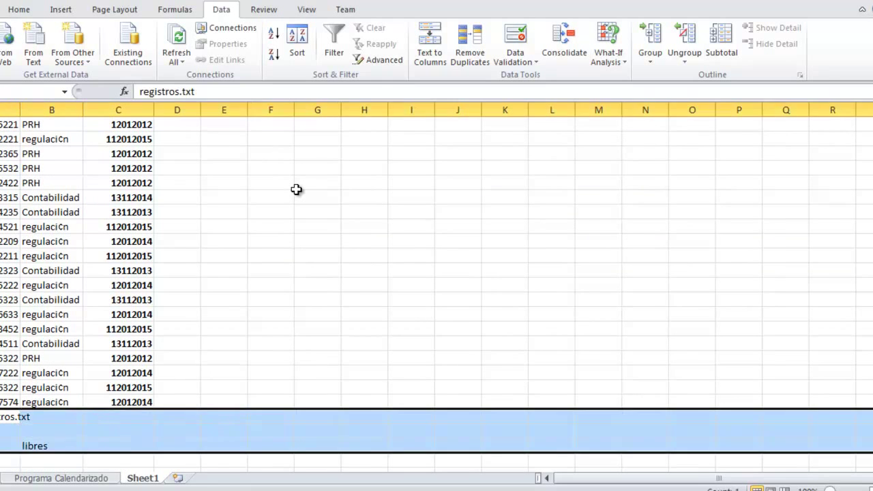
key("ctrl+minus")
Add the header 'Observaciones' in cell D1.
key("Up")
key("Up")
key("Up")
key("Up")
key("Up")
key("Up")
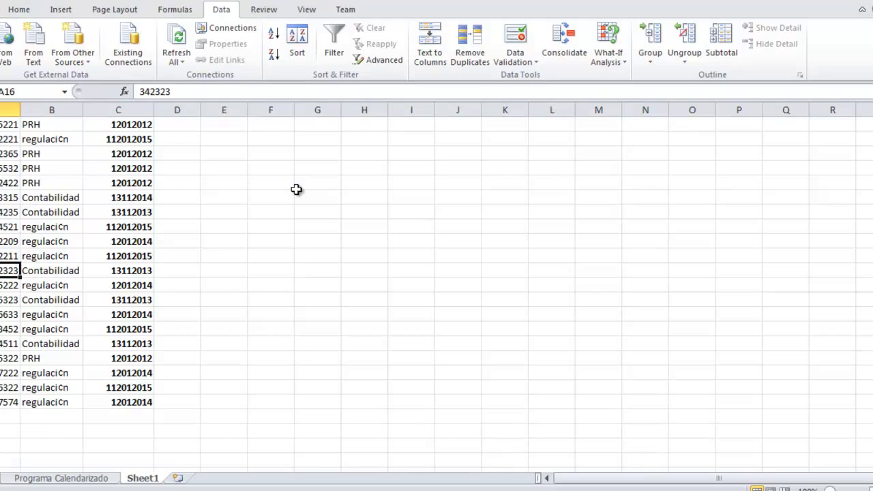
key("ctrl+Home")
key("Right")
key("Right")
key("Right")
key("Down")
key("Up")
type("Ob")
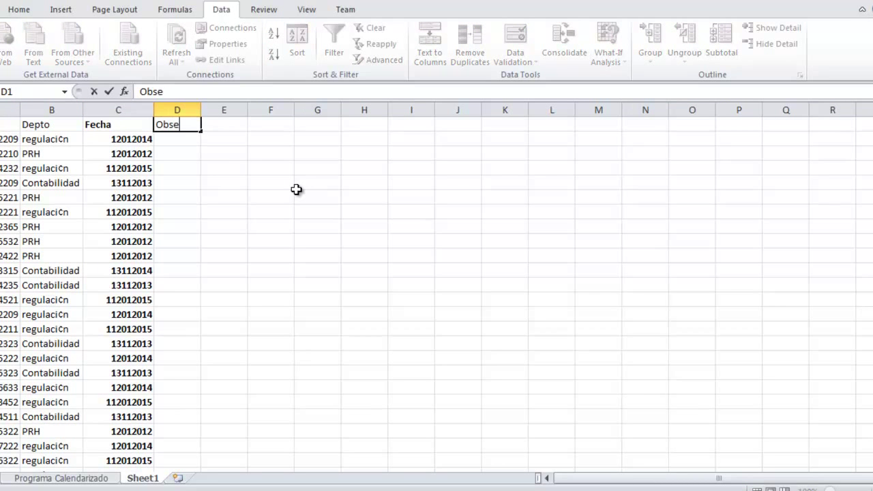
type("s")
key("Return")
Write 'Coregir fecha' in D4 and copy it to D7, D13, D15, D20 and D24.
key("Down")
key("Down")
type("Co")
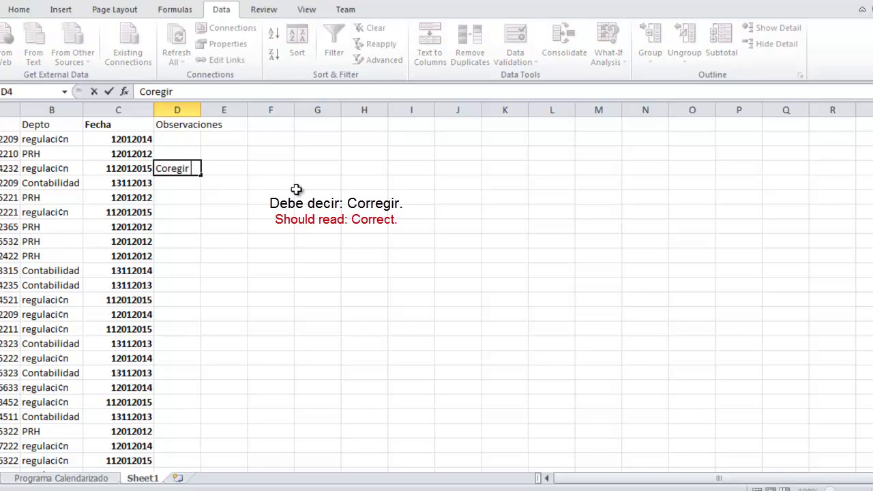
key("Return")
key("Up")
key("ctrl+c")
key("Down")
key("Down")
key("Down")
key("ctrl+v")
key("Down")
key("Down")
key("Down")
key("Down")
key("Down")
key("Down")
key("Down")
key("ctrl")
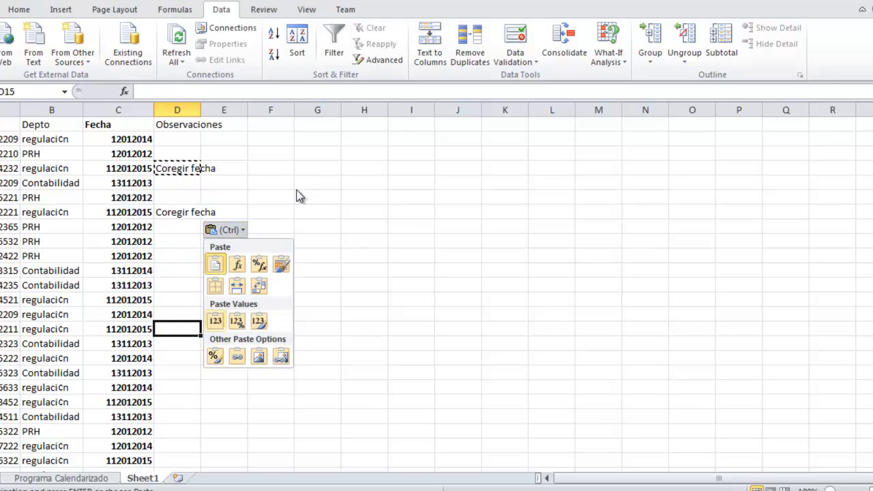
key("Escape")
key("Up")
key("Up")
key("ctrl+v")
key("Down")
key("Down")
key("ctrl+v")
key("Down")
key("Down")
key("Down")
key("Down")
key("Down")
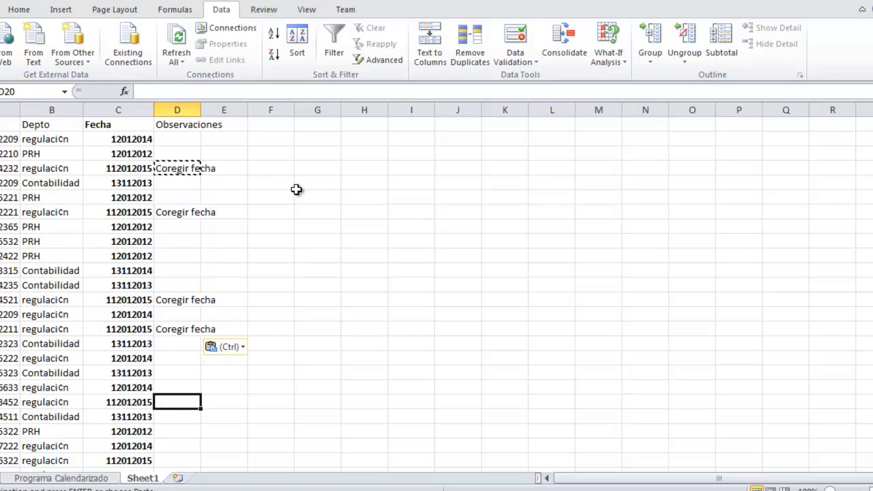
key("ctrl+v")
key("Down")
key("Down")
key("Down")
key("Down")
key("ctrl+v")
key("Up")
key("Up")
key("Left")
key("Escape")
Select the whole table from A1 to D25.
key("Left")
key("Up")
key("Up")
key("Left")
key("Up")
key("Up")
key("Up")
key("Up")
key("Up")
key("Up")
key("Up")
key("Up")
key("Up")
key("Up")
key("Up")
key("Up")
key("ctrl+Up")
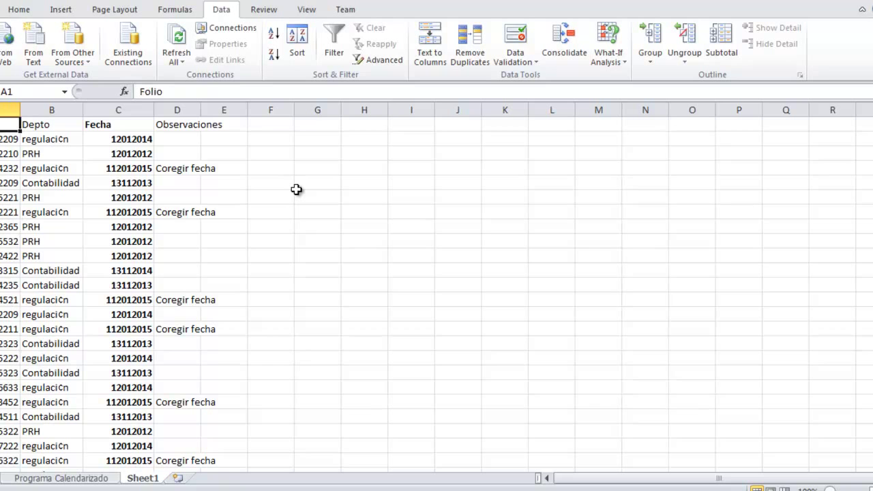
key("shift+Right")
key("shift+Right")
key("shift+Right")
key("ctrl+shift+Down")
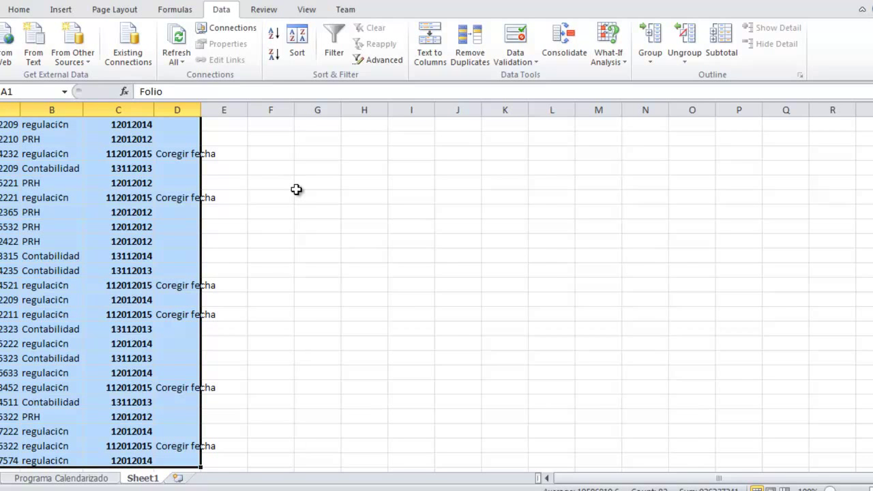
Sort the table by the Folio column.
left_click(306, 60)
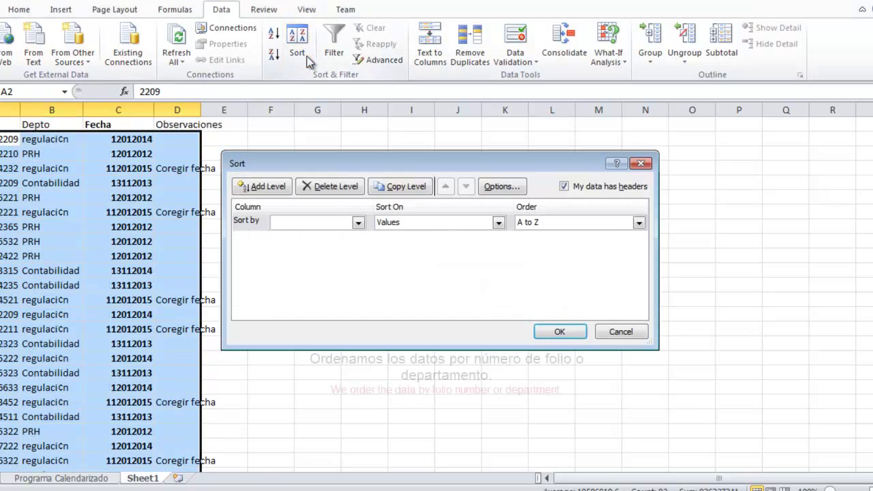
left_click(357, 222)
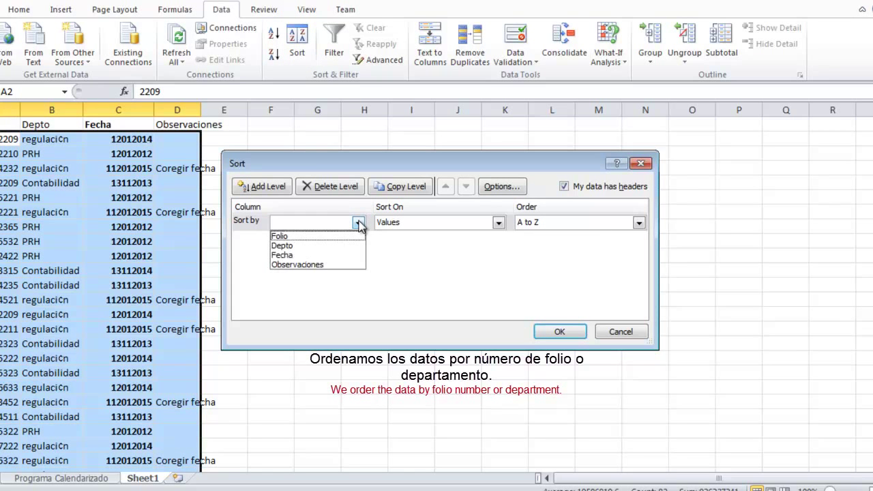
left_click(339, 237)
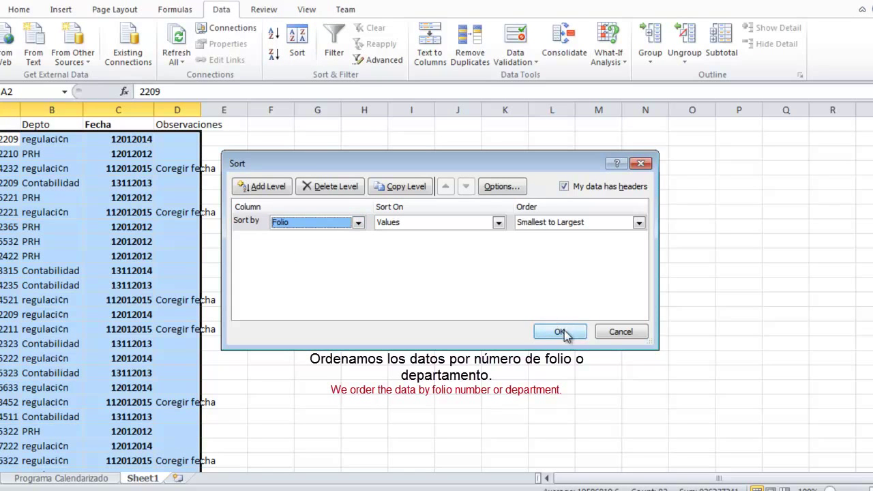
left_click(562, 332)
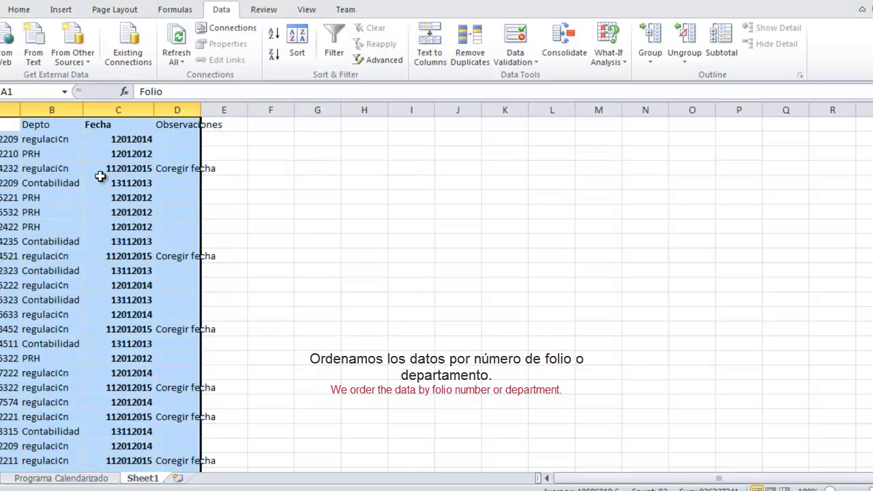
Autofit columns C and D so Fecha and Observaciones show fully.
double_click(154, 110)
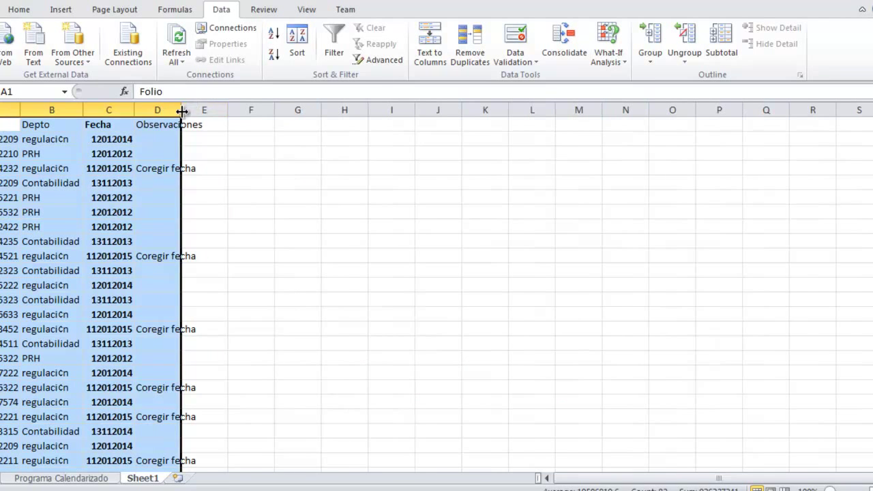
double_click(181, 109)
left_click(321, 195)
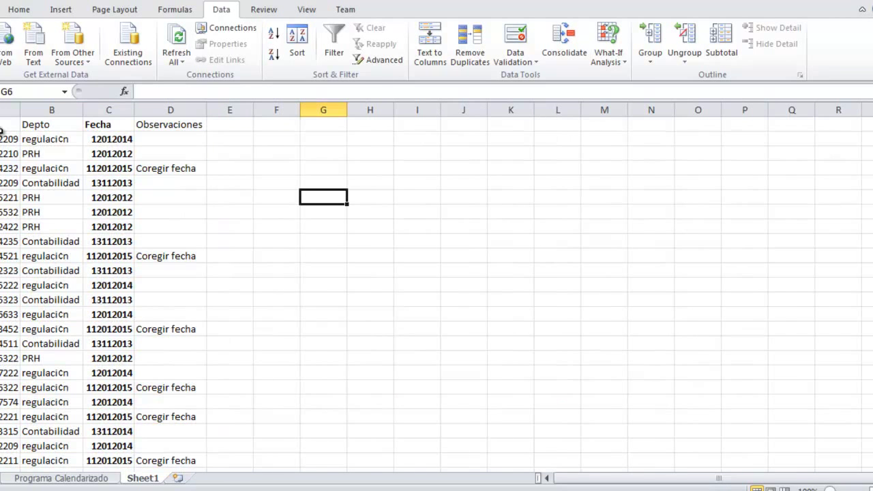
left_click(2, 129)
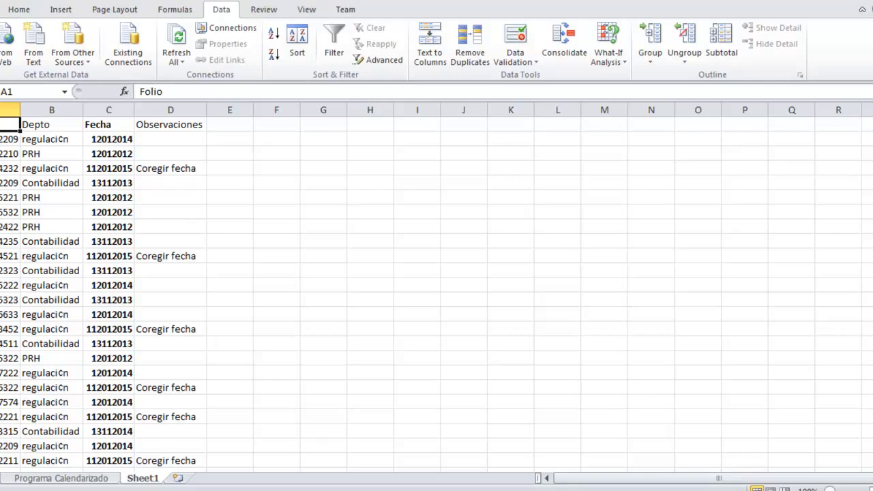
Sort the table by Depto in A to Z order.
left_click_drag(7, 124, 197, 468)
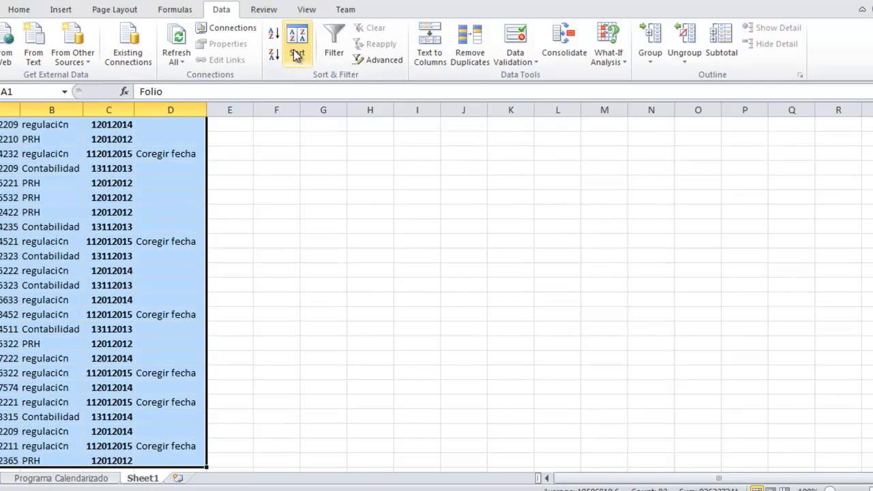
left_click(297, 47)
left_click(358, 222)
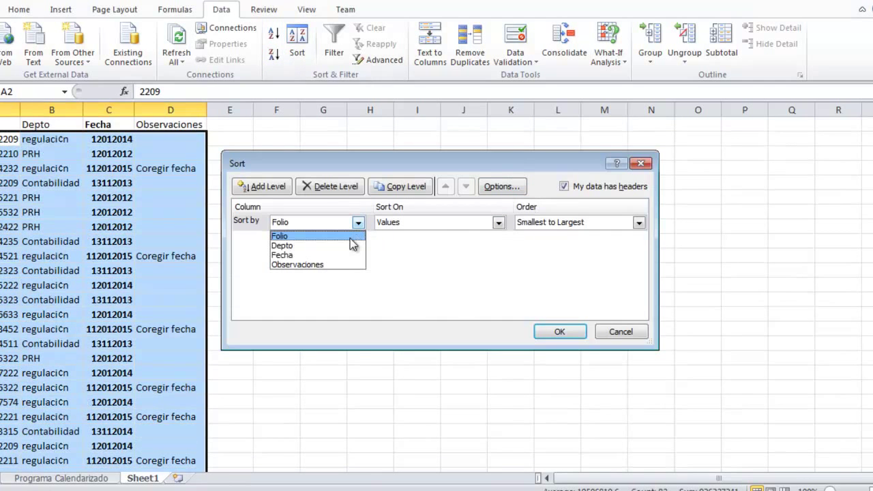
left_click(340, 247)
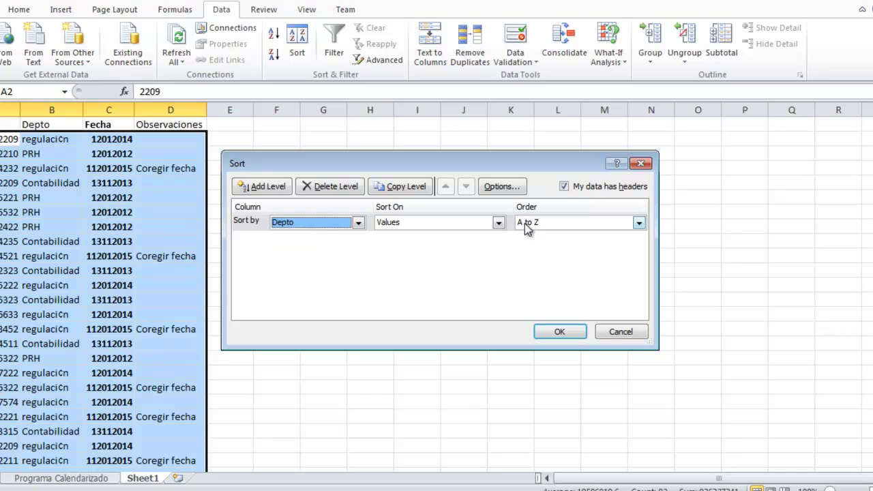
left_click(638, 222)
left_click(638, 233)
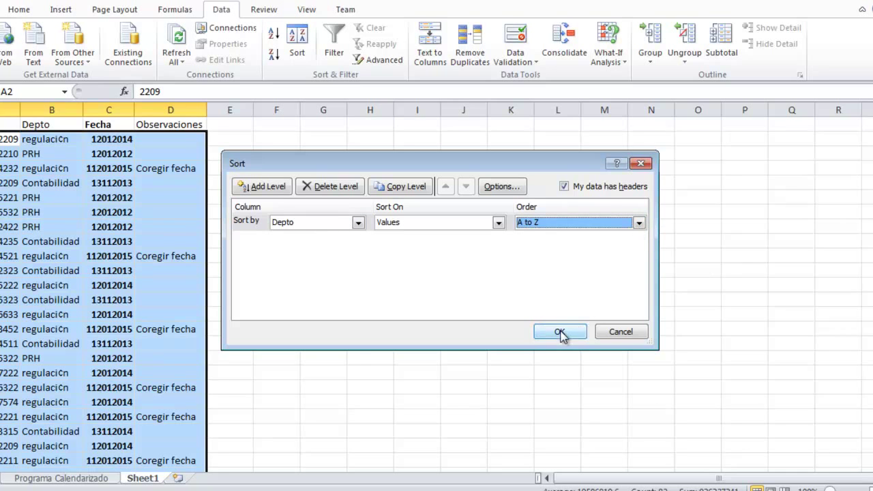
left_click(559, 331)
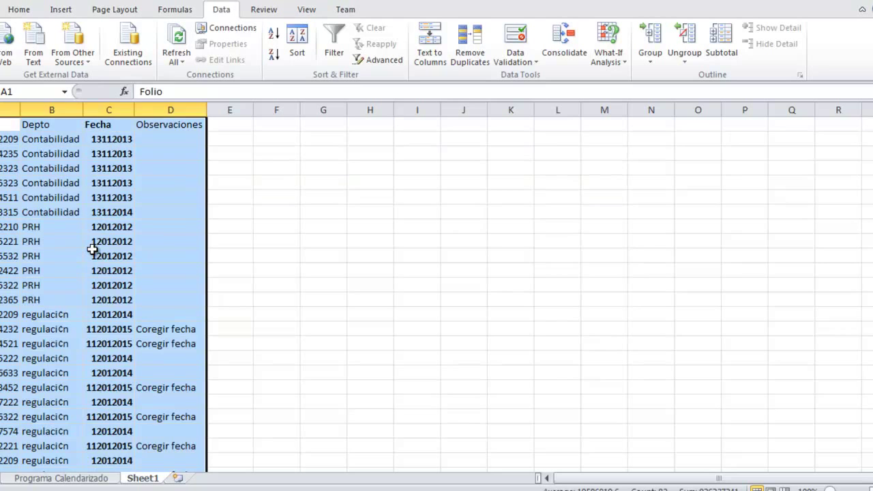
Reselect the whole four-column table from A1 down to row 25.
left_click(92, 250)
key("Left")
key("Left")
key("Up")
key("Up")
key("Right")
key("Right")
key("Up")
key("Left")
key("Up")
key("Up")
key("Left")
key("Up")
key("Up")
key("Up")
key("Up")
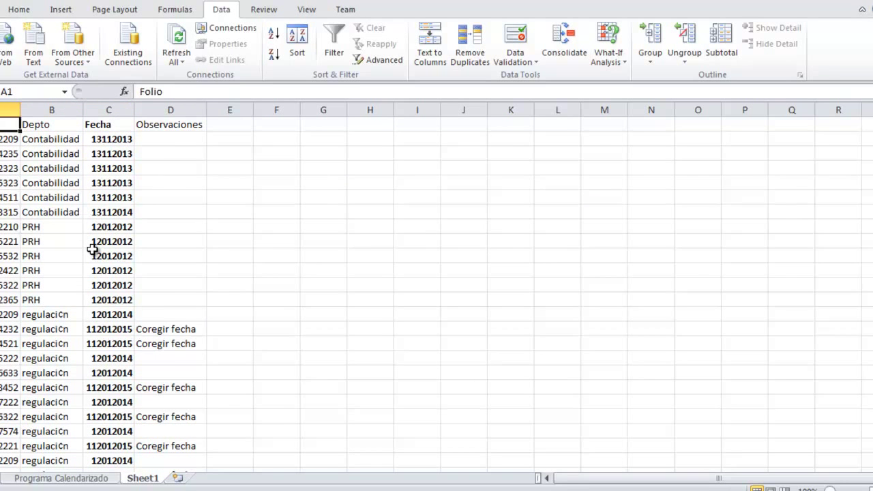
key("ctrl+shift+Down")
key("ctrl+shift+Right")
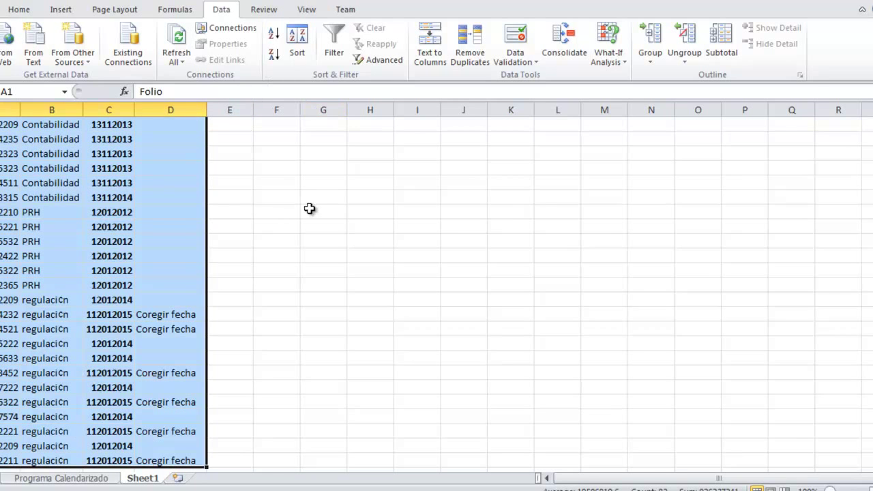
Insert a PivotTable from the table data on a new sheet.
left_click(60, 11)
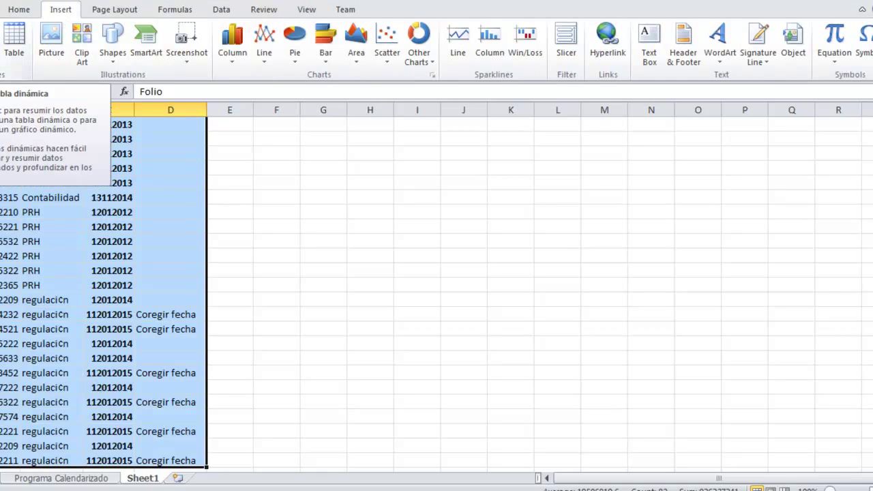
left_click(1, 40)
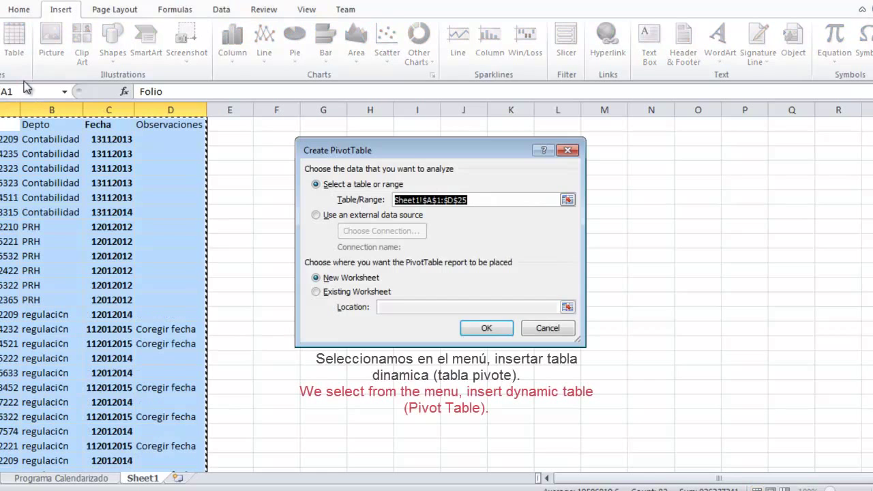
left_click(497, 330)
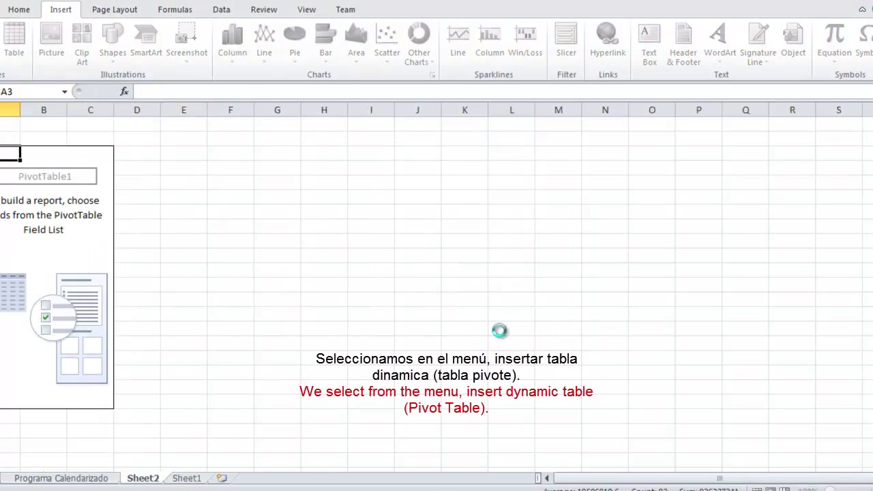
Place Depto and Folio as row labels, Fecha as report filter, and collapse Contabilidad.
left_click(768, 152)
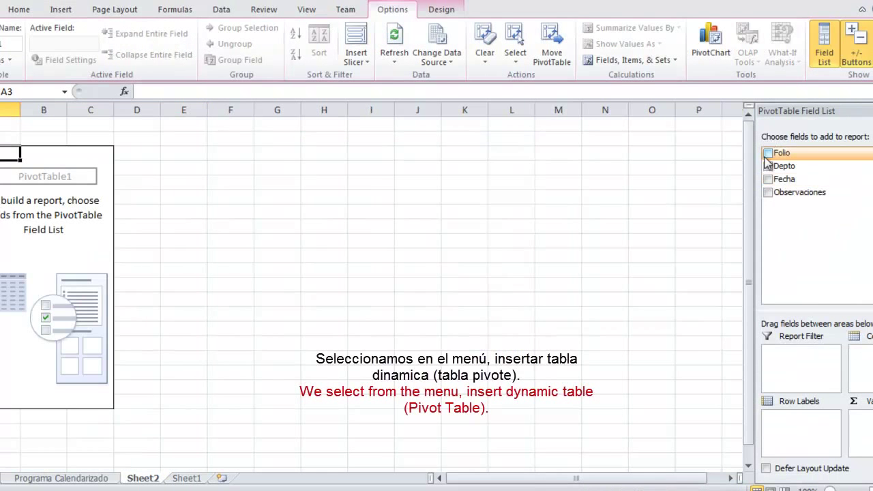
left_click(767, 166)
left_click(769, 179)
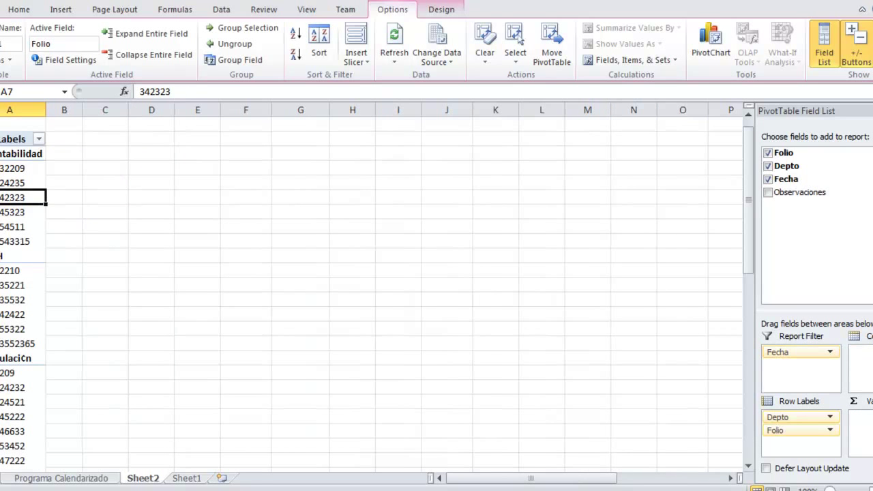
left_click(21, 153)
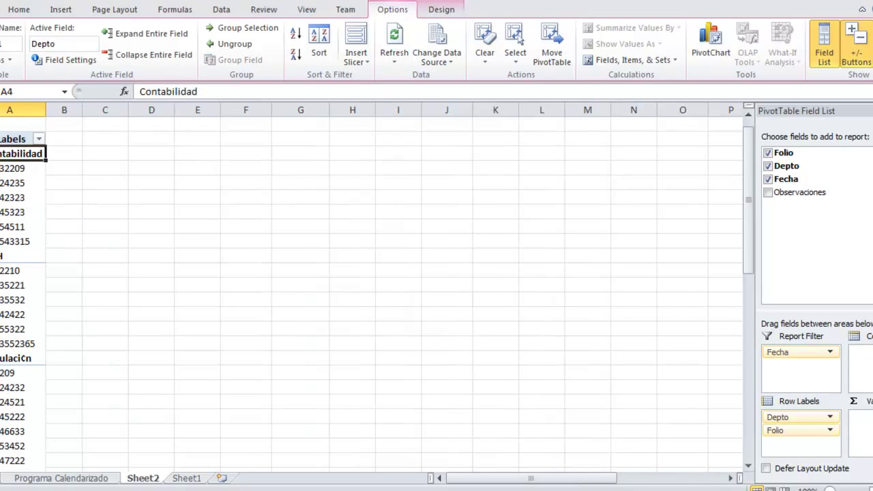
double_click(20, 154)
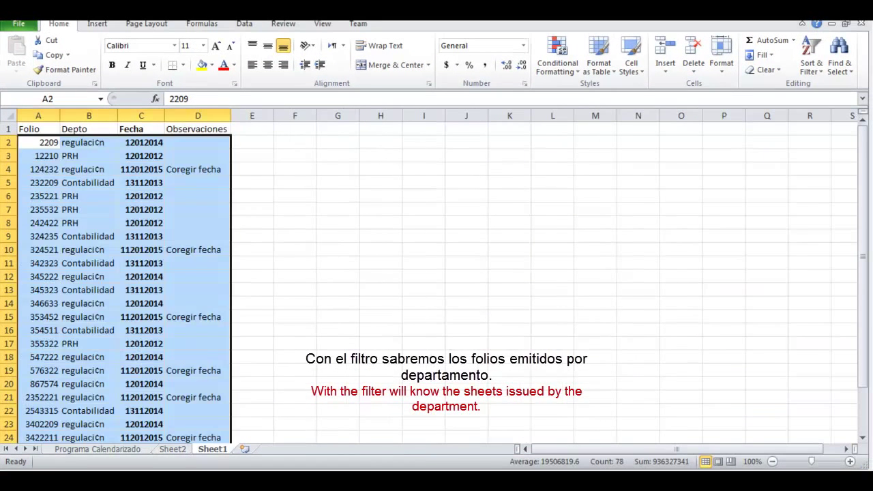
Fix the D4 note's spelling to 'Corregir fecha'.
left_click(141, 250)
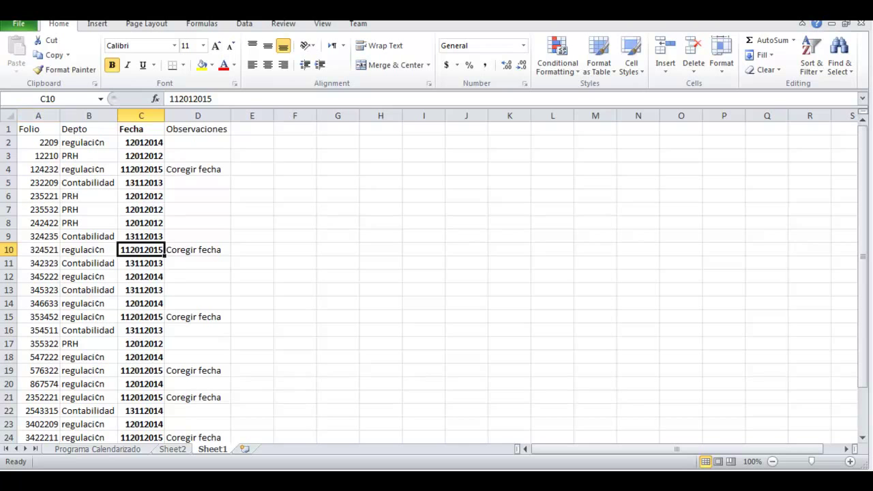
key("ctrl+Home")
key("Down")
left_click(38, 262)
left_click(89, 250)
left_click(338, 235)
left_click(294, 210)
left_click(197, 182)
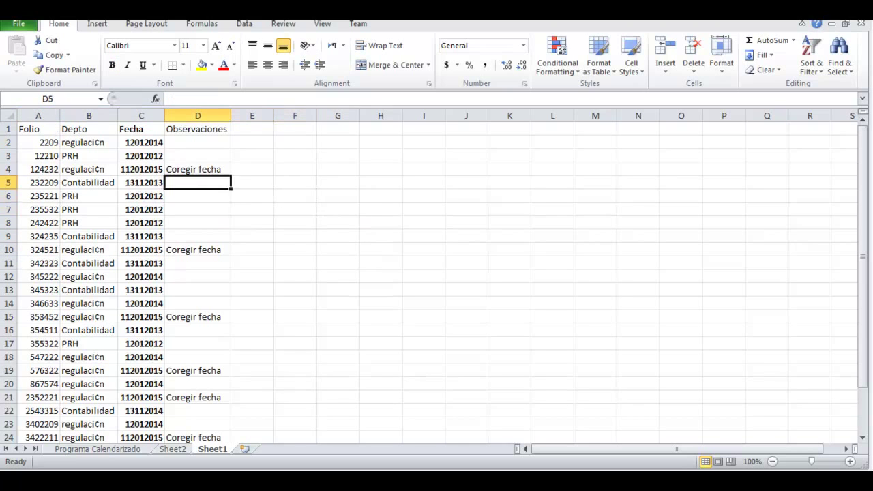
key("Up")
key("F2")
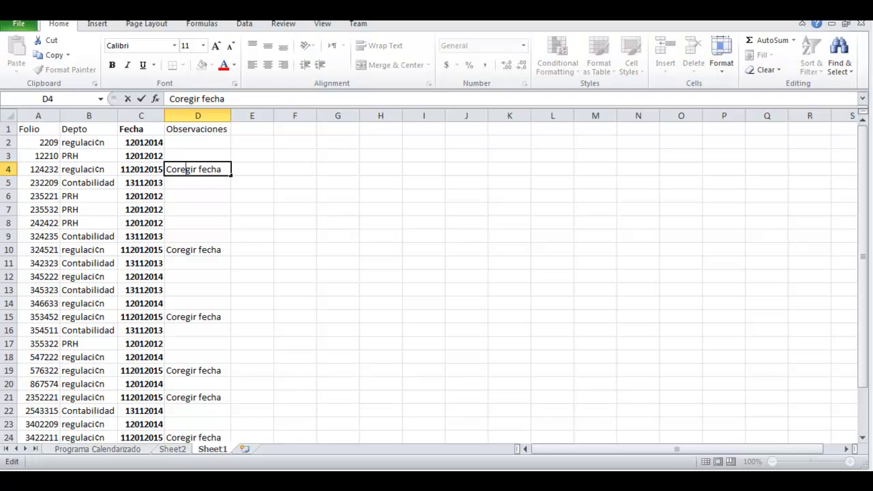
type("r")
key("ctrl+Return")
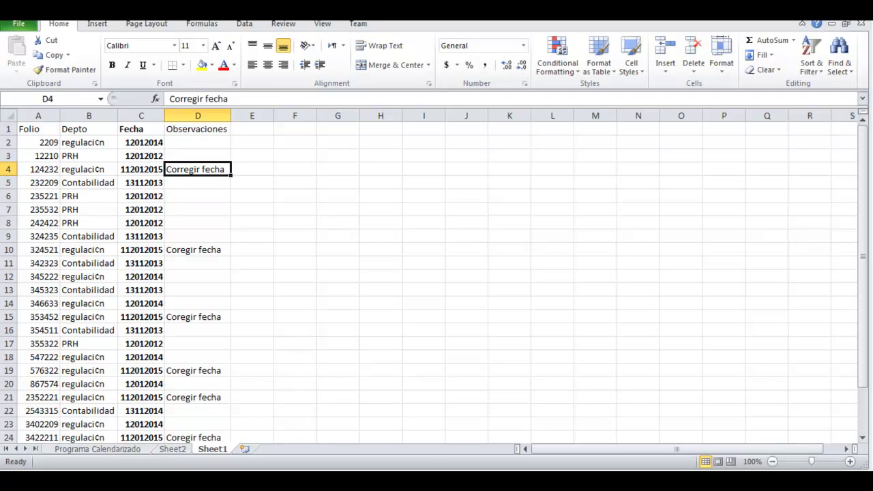
Copy the corrected 'Corregir fecha' note into D10.
key("ctrl+c")
key("Down")
Enter 'Buscar' in E10 beside folio 324521.
key("Down")
key("Down")
key("Down")
key("Up")
key("Up")
key("Return")
left_click(38, 170)
key("Down")
key("Down")
key("Down")
key("Down")
key("Down")
key("Right")
key("Down")
key("Right")
key("Right")
key("Right")
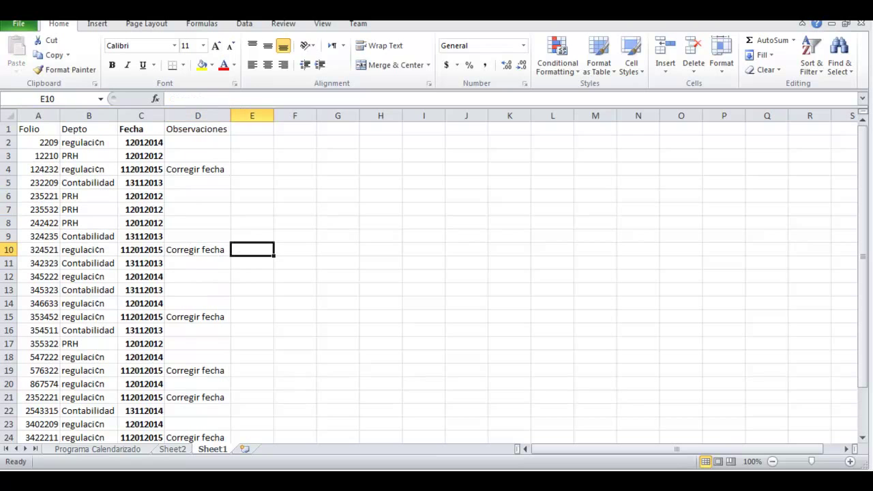
type("Buscar")
key("Return")
key("Up")
key("Left")
key("Left")
key("Left")
key("Left")
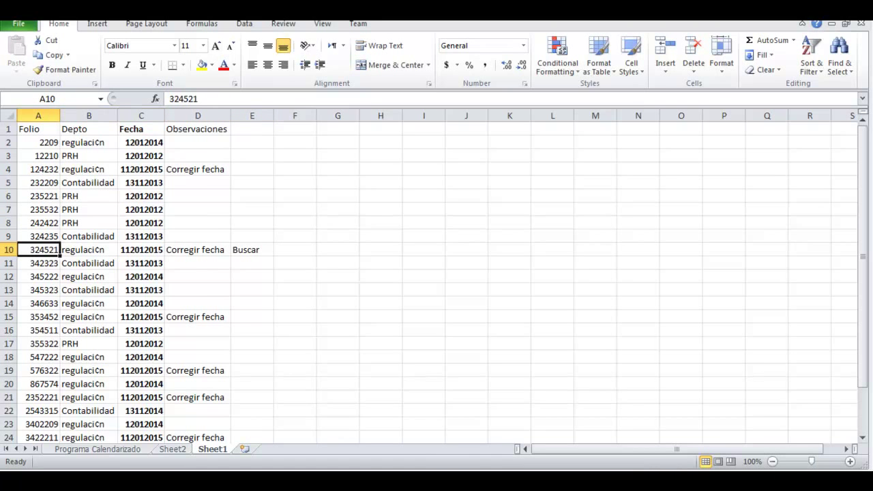
Search the folder for folio 324521 and select 324521 regulación 112012015.doc.
key("ctrl+c")
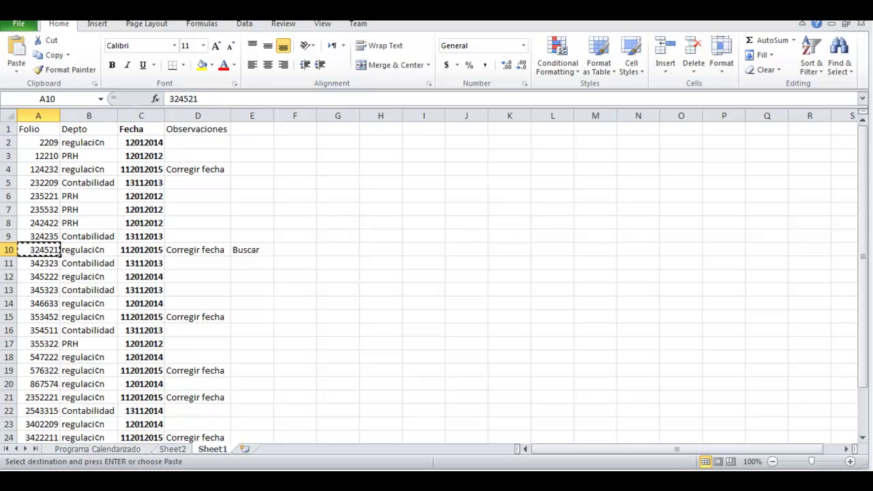
key("alt+Tab")
key("alt+Tab")
key("alt+Tab")
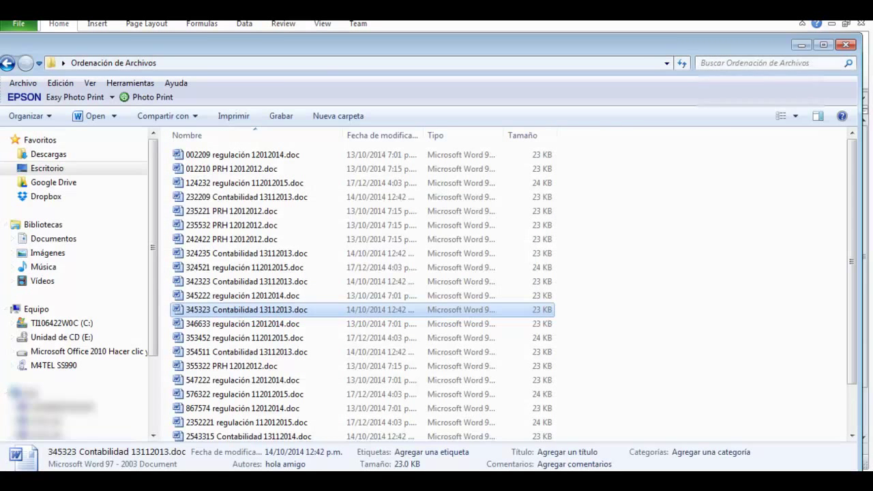
key("ctrl+e")
key("ctrl+v")
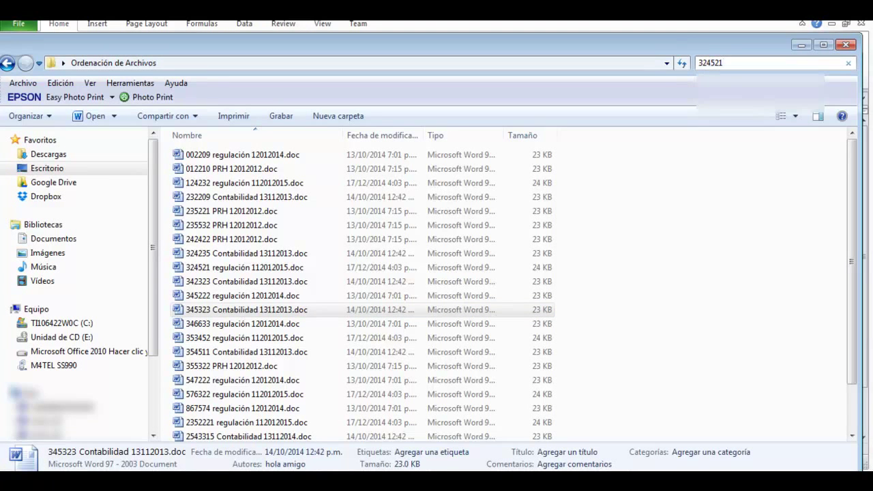
key("Return")
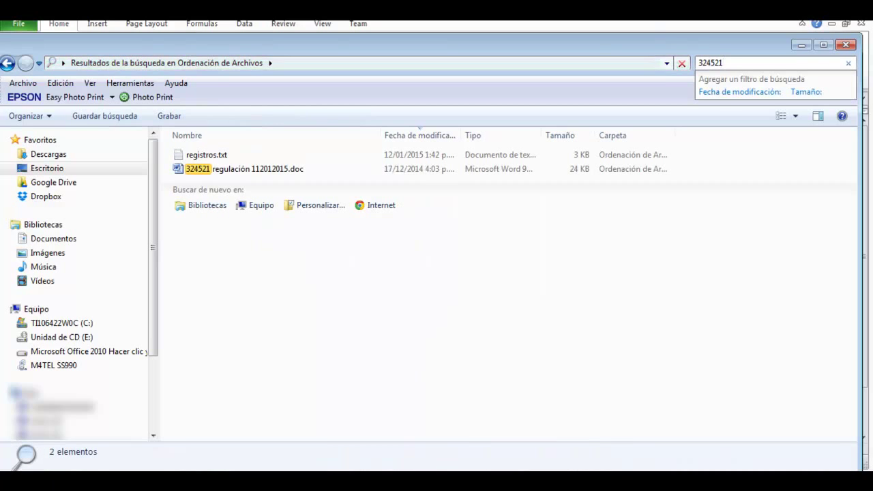
left_click(245, 168)
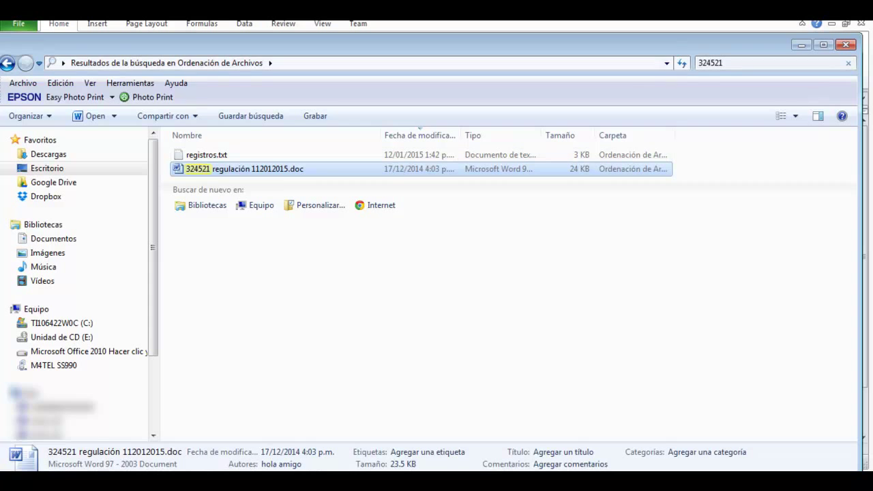
Return to the full Ordenación de Archivos folder and cancel Excel's pending copy.
left_click(7, 62)
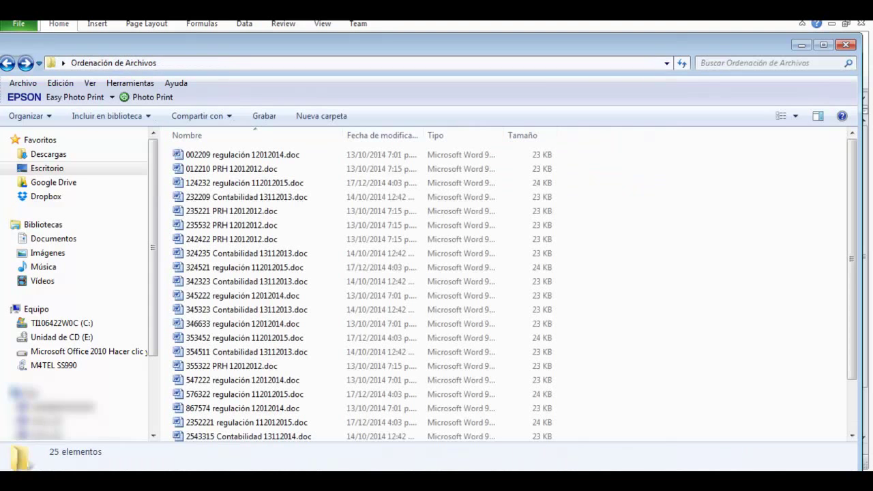
key("alt+Tab")
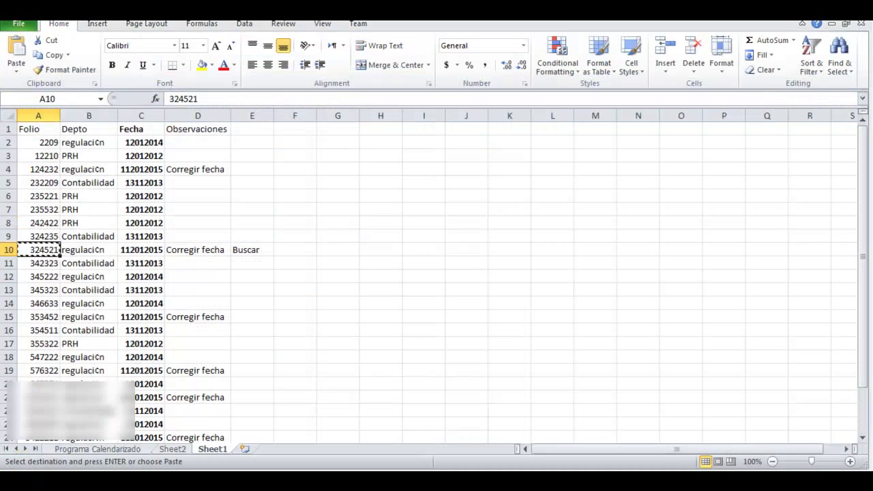
key("Escape")
key("alt+Tab")
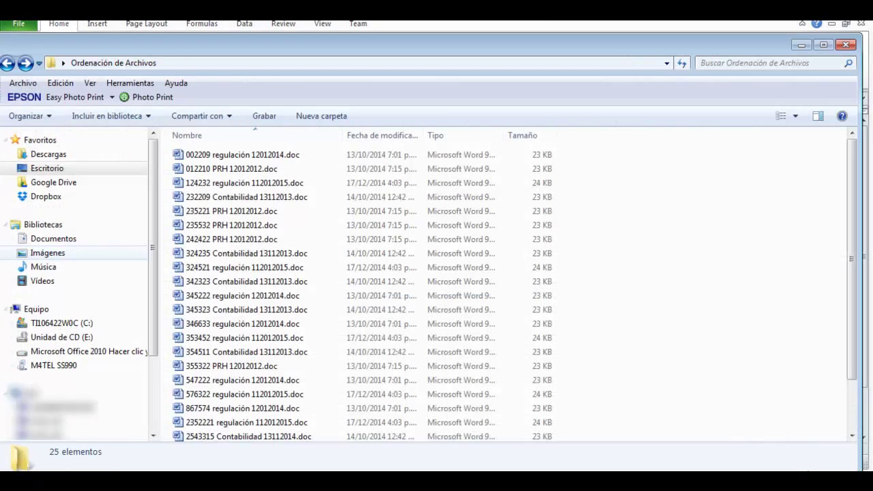
Locate the 324521 regulación file in the list by typing its leading digits.
left_click(242, 155)
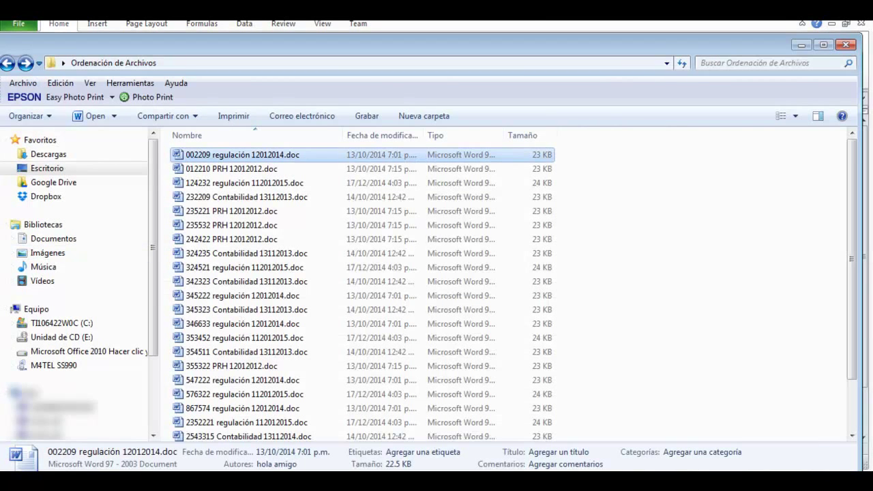
key("3")
key("4")
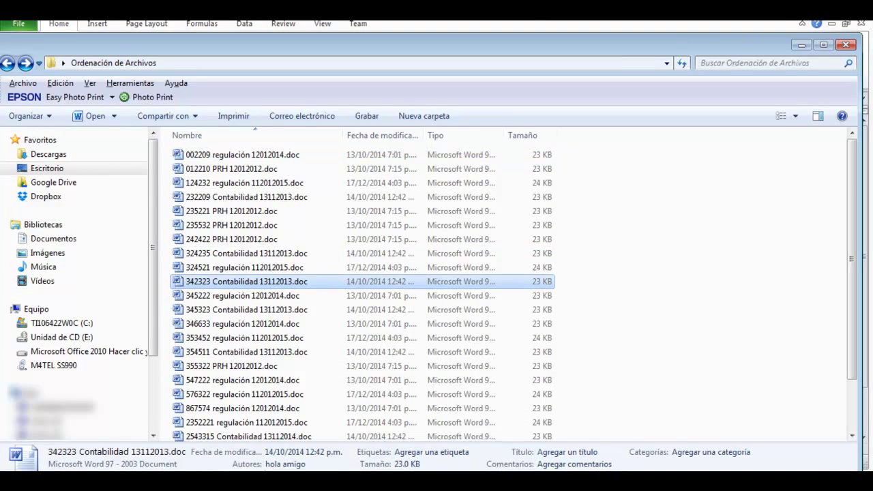
key("0")
key("3")
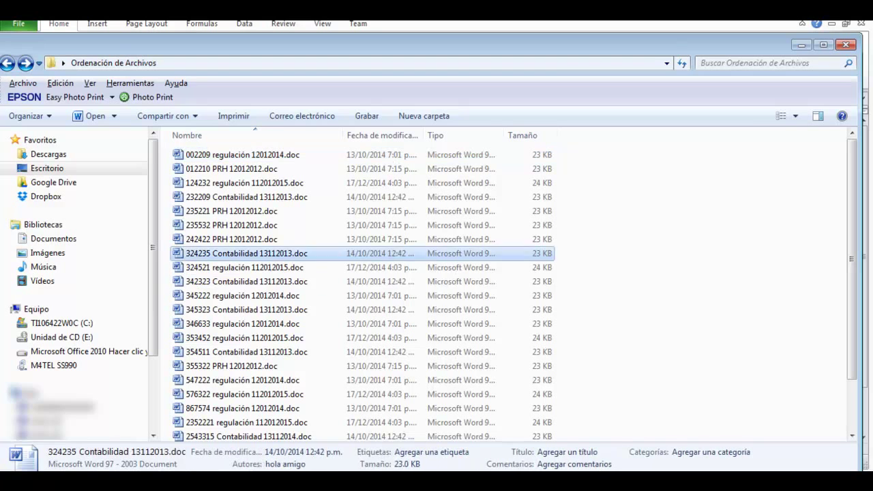
key("4")
key("Down")
key("Up")
key("Up")
Move to folio 867574 in Excel, then type 867574 in the folder to select its file.
key("alt+Tab")
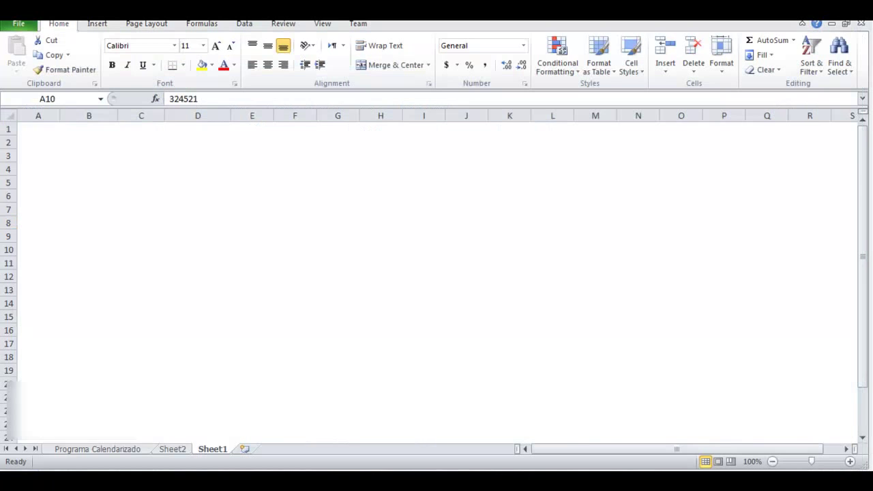
key("Down")
key("Down")
key("Down")
key("Down")
key("Down")
key("Down")
key("Down")
key("Down")
key("Down")
key("Down")
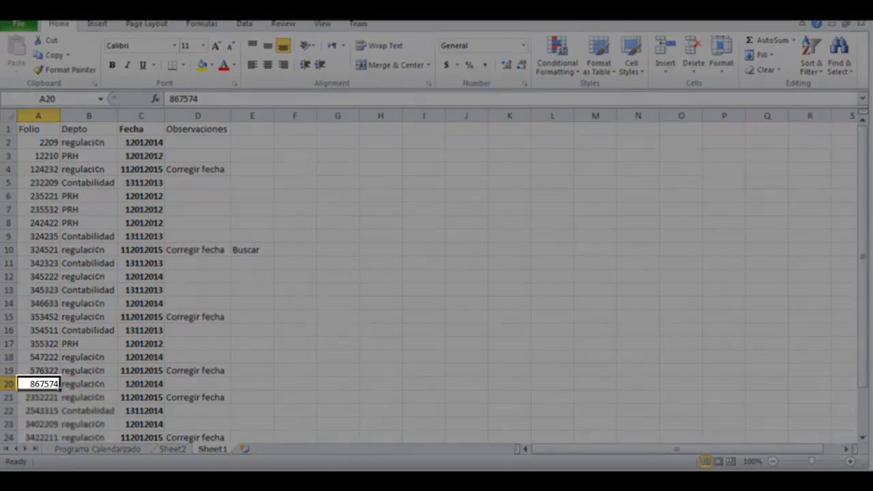
key("alt+Tab")
key("Home")
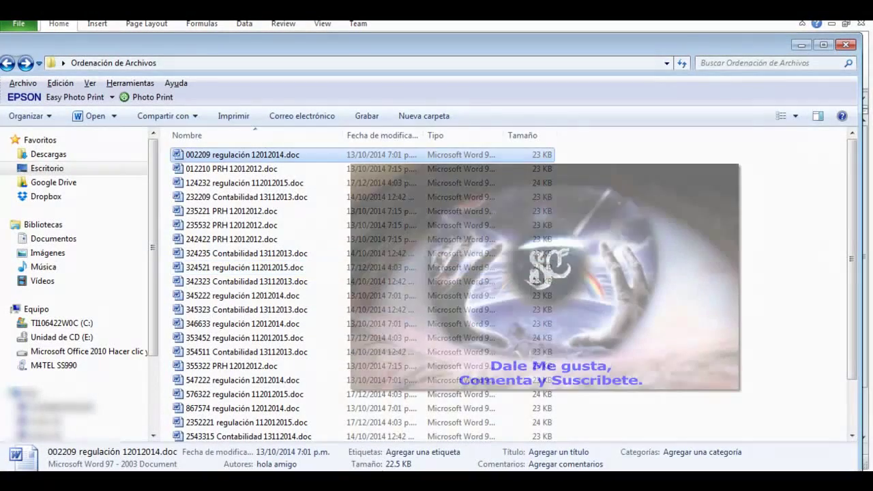
type("867574")
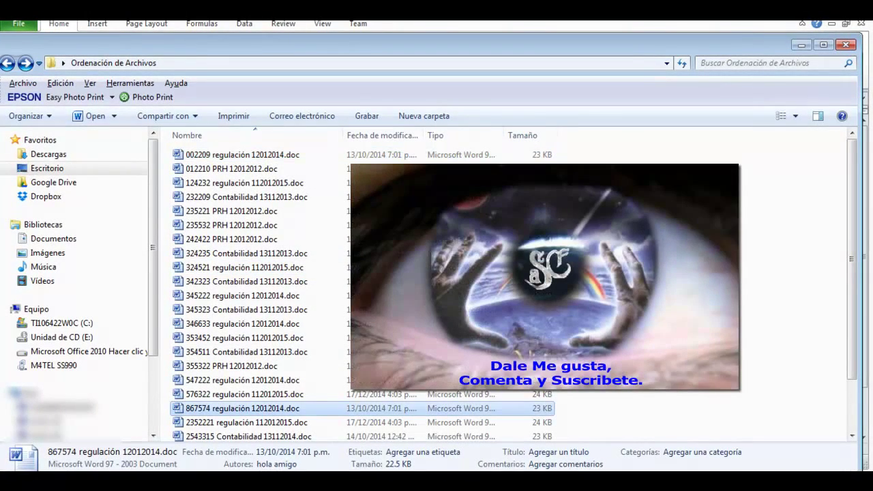